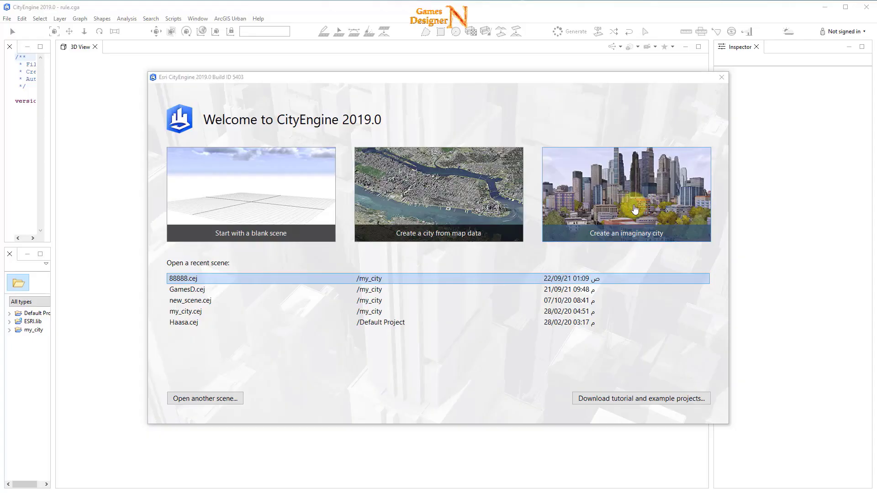
Create the city scene 'Games Designer_city' with Small size, Default layout and International City rules.
{"action": "left_click", "coordinate": [634, 209]}
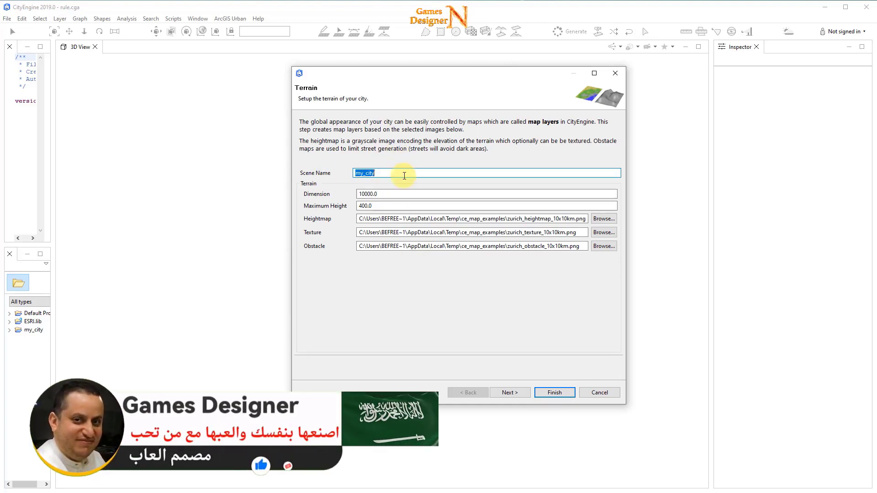
{"action": "type", "text": "Games Designer_city"}
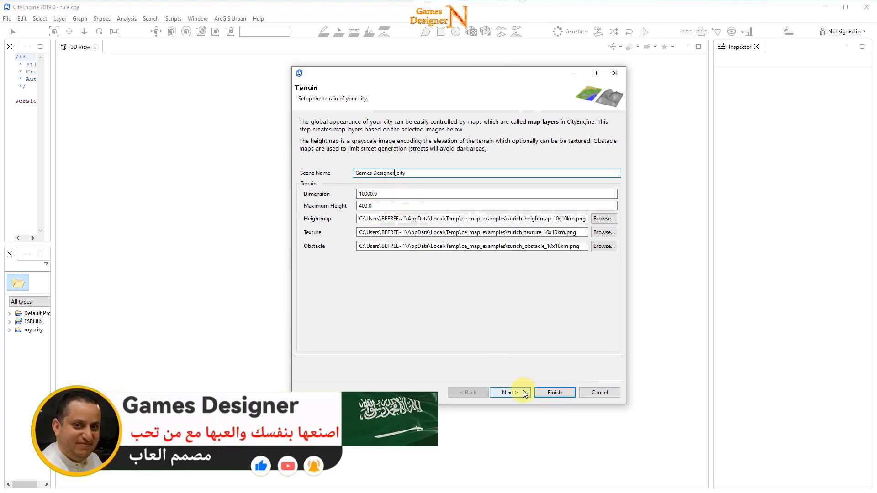
{"action": "left_click", "coordinate": [509, 392]}
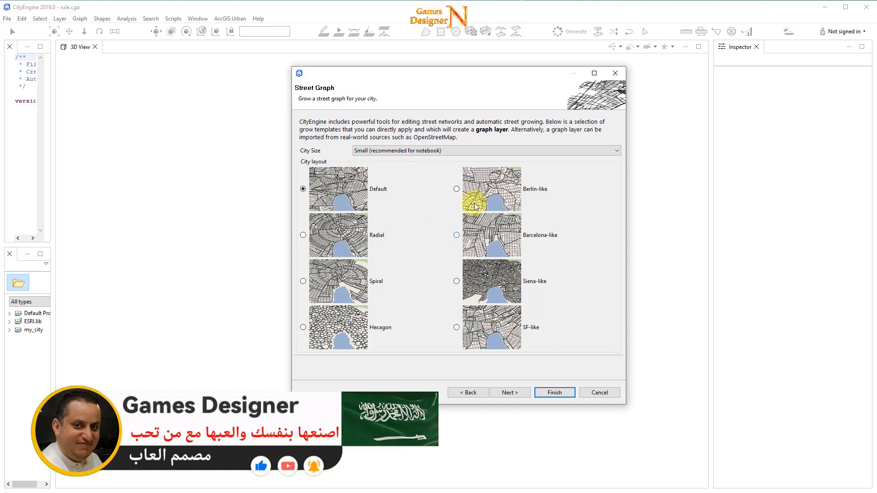
{"action": "left_click", "coordinate": [361, 150]}
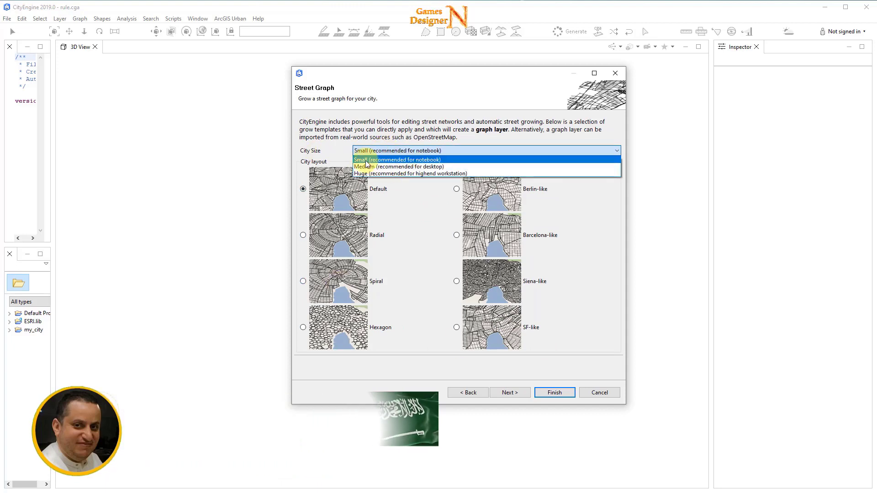
{"action": "left_click", "coordinate": [374, 160]}
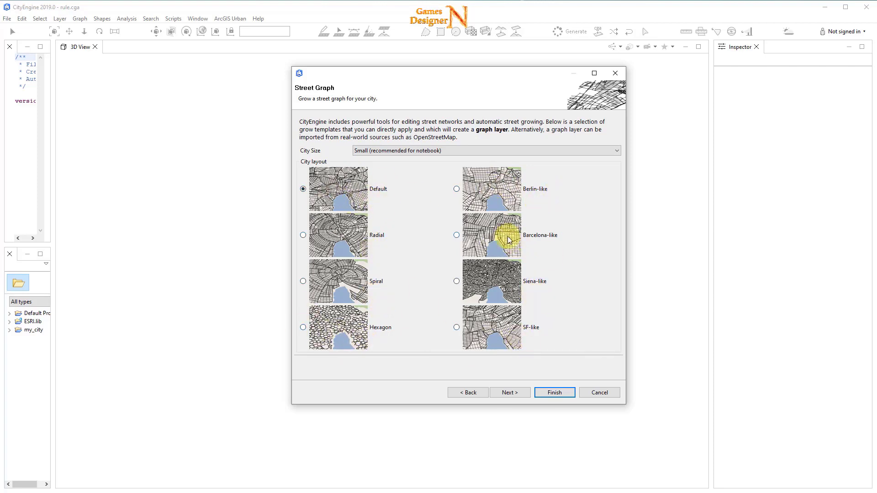
{"action": "left_click", "coordinate": [515, 395]}
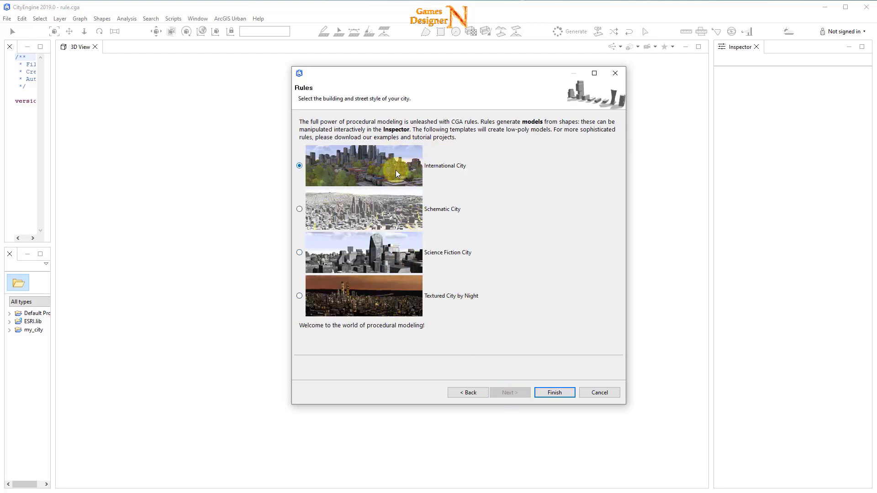
{"action": "key", "text": "Return"}
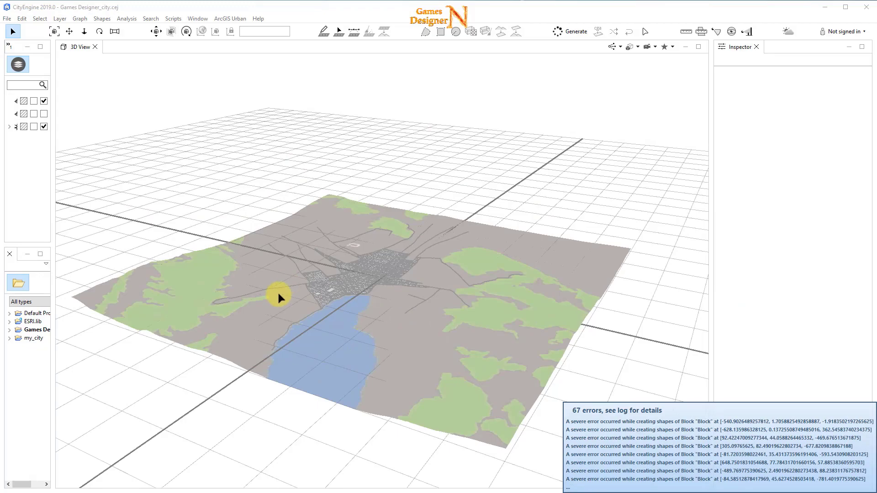
Orbit and zoom the 3D view through the generated downtown and its skyline.
{"action": "middle_click_drag", "start_coordinate": [278, 292], "coordinate": [485, 248]}
{"action": "left_click", "coordinate": [186, 31]}
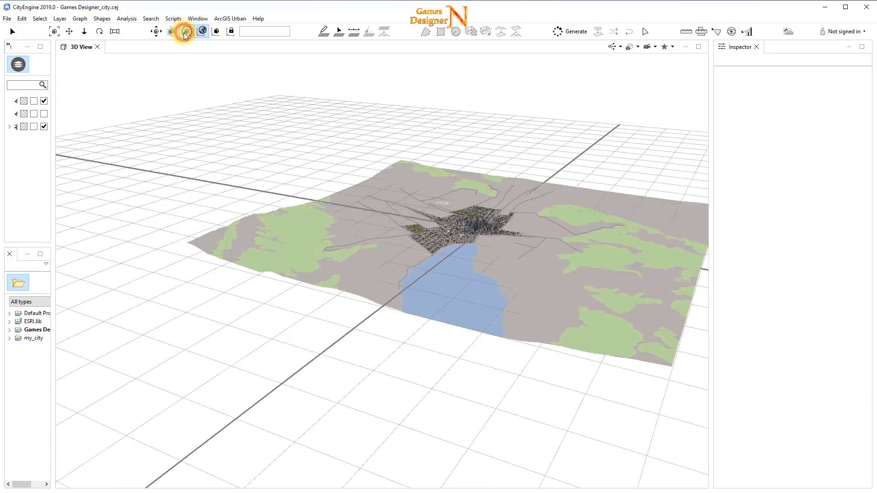
{"action": "scroll", "coordinate": [456, 250], "scroll_direction": "up", "scroll_amount": 5}
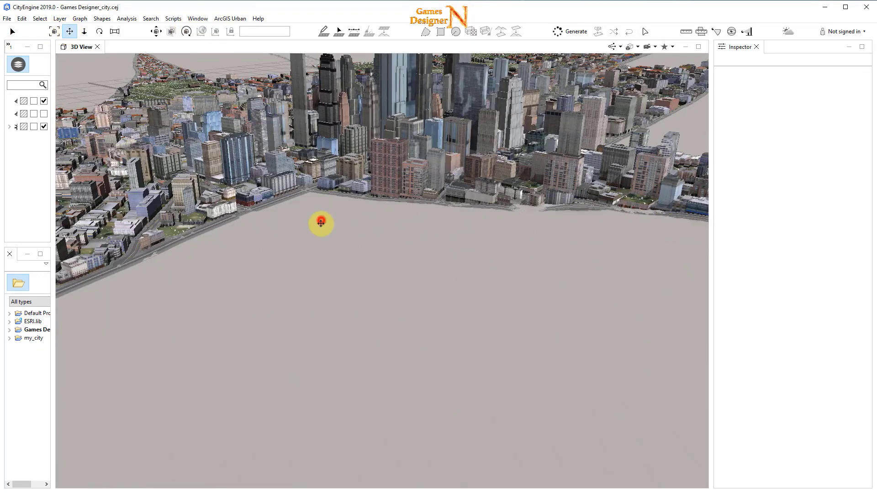
{"action": "mouse_move", "coordinate": [321, 222]}
{"action": "middle_mouse_down"}
{"action": "mouse_move", "coordinate": [464, 349]}
{"action": "mouse_move", "coordinate": [448, 195]}
{"action": "mouse_move", "coordinate": [409, 274]}
{"action": "middle_mouse_up"}
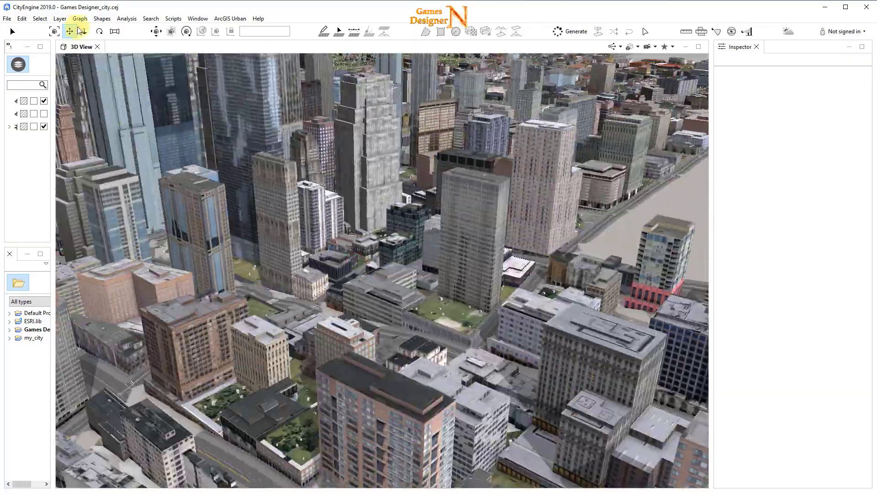
{"action": "left_click", "coordinate": [99, 31]}
{"action": "mouse_move", "coordinate": [274, 297]}
{"action": "middle_mouse_down"}
{"action": "mouse_move", "coordinate": [362, 264]}
{"action": "mouse_move", "coordinate": [174, 223]}
{"action": "middle_mouse_up"}
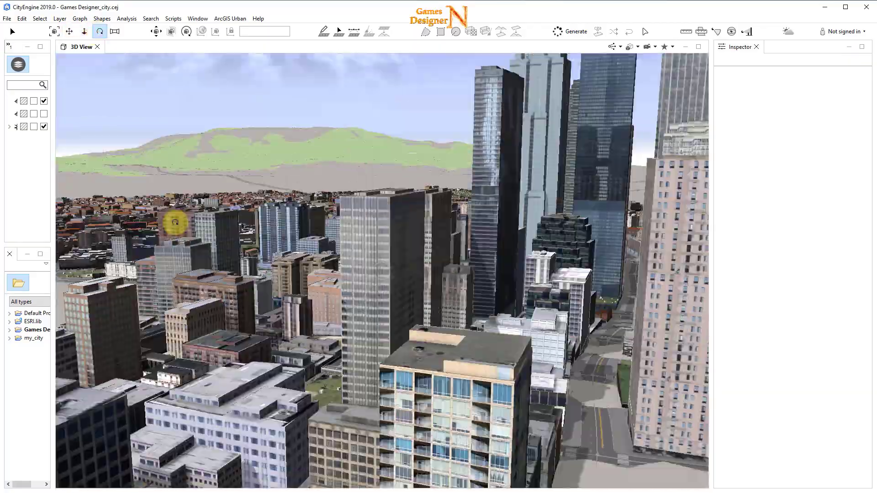
{"action": "left_click_drag", "start_coordinate": [175, 223], "coordinate": [137, 137]}
{"action": "left_click", "coordinate": [84, 31]}
{"action": "mouse_move", "coordinate": [371, 288]}
{"action": "left_mouse_down"}
{"action": "mouse_move", "coordinate": [345, 246]}
{"action": "mouse_move", "coordinate": [371, 250]}
{"action": "mouse_move", "coordinate": [313, 274]}
{"action": "mouse_move", "coordinate": [368, 254]}
{"action": "mouse_move", "coordinate": [619, 226]}
{"action": "mouse_move", "coordinate": [474, 219]}
{"action": "mouse_move", "coordinate": [489, 214]}
{"action": "mouse_move", "coordinate": [533, 221]}
{"action": "mouse_move", "coordinate": [430, 245]}
{"action": "mouse_move", "coordinate": [323, 440]}
{"action": "left_mouse_up"}
Inspect a grassy lot, then box-select all streets and lots across the whole terrain.
{"action": "left_click", "coordinate": [429, 434]}
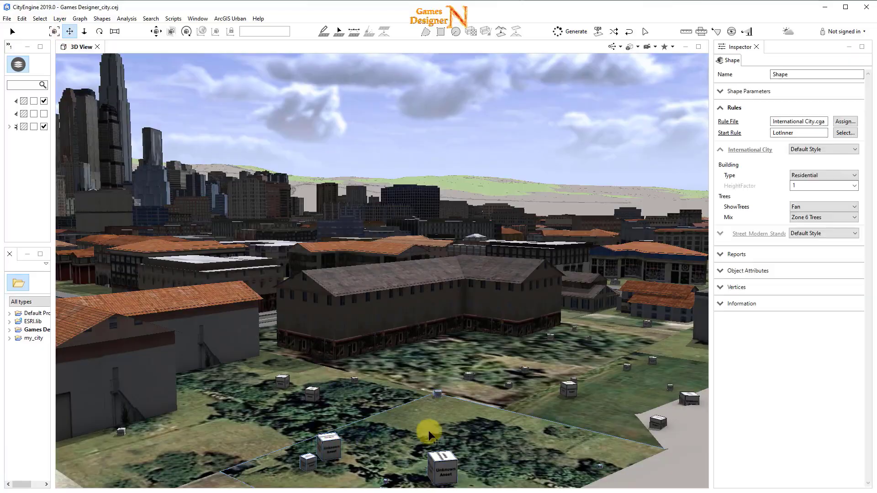
{"action": "mouse_move", "coordinate": [429, 434]}
{"action": "left_mouse_down"}
{"action": "mouse_move", "coordinate": [172, 327]}
{"action": "mouse_move", "coordinate": [254, 19]}
{"action": "mouse_move", "coordinate": [293, 441]}
{"action": "mouse_move", "coordinate": [60, 19]}
{"action": "mouse_move", "coordinate": [577, 384]}
{"action": "mouse_move", "coordinate": [597, 368]}
{"action": "mouse_move", "coordinate": [657, 401]}
{"action": "mouse_move", "coordinate": [660, 352]}
{"action": "mouse_move", "coordinate": [98, 368]}
{"action": "mouse_move", "coordinate": [389, 317]}
{"action": "mouse_move", "coordinate": [335, 306]}
{"action": "mouse_move", "coordinate": [303, 316]}
{"action": "left_mouse_up"}
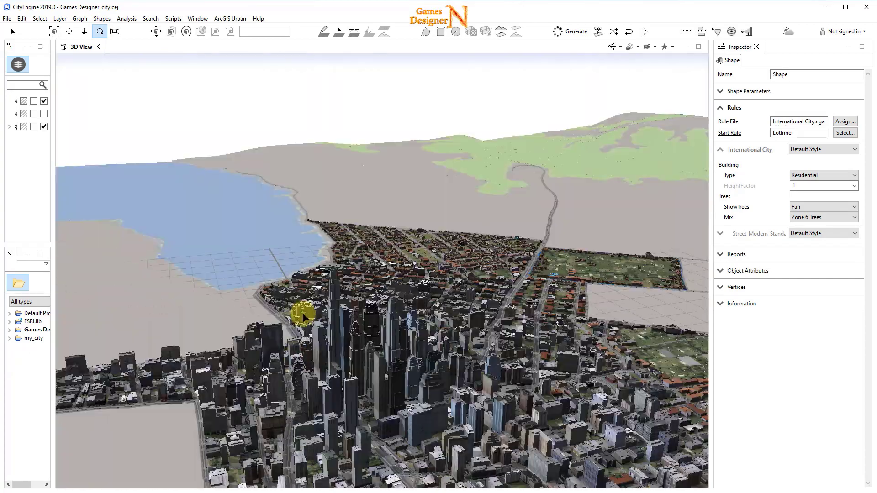
{"action": "left_click_drag", "start_coordinate": [320, 288], "coordinate": [329, 274]}
{"action": "mouse_move", "coordinate": [329, 274]}
{"action": "right_mouse_down", "text": "alt"}
{"action": "mouse_move", "coordinate": [339, 256]}
{"action": "mouse_move", "coordinate": [391, 280]}
{"action": "right_mouse_up", "text": "alt"}
{"action": "left_click", "coordinate": [12, 31]}
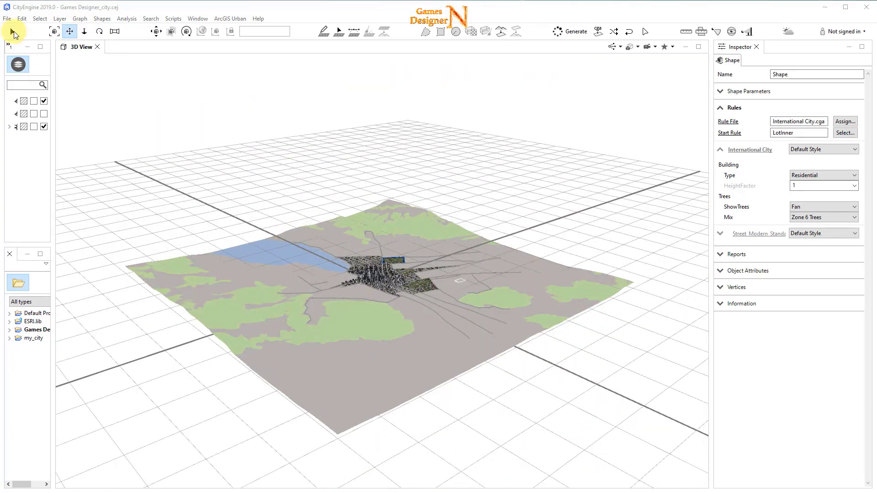
{"action": "left_click_drag", "start_coordinate": [89, 95], "coordinate": [678, 465]}
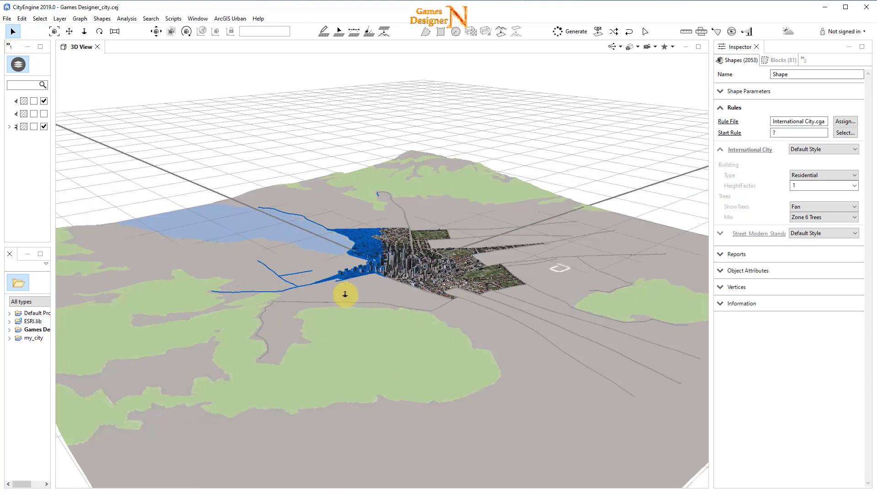
Start exporting the selected city models in COLLADA format.
{"action": "scroll", "coordinate": [235, 148], "scroll_direction": "down", "scroll_amount": 5}
{"action": "left_click", "coordinate": [6, 18]}
{"action": "left_click", "coordinate": [36, 143]}
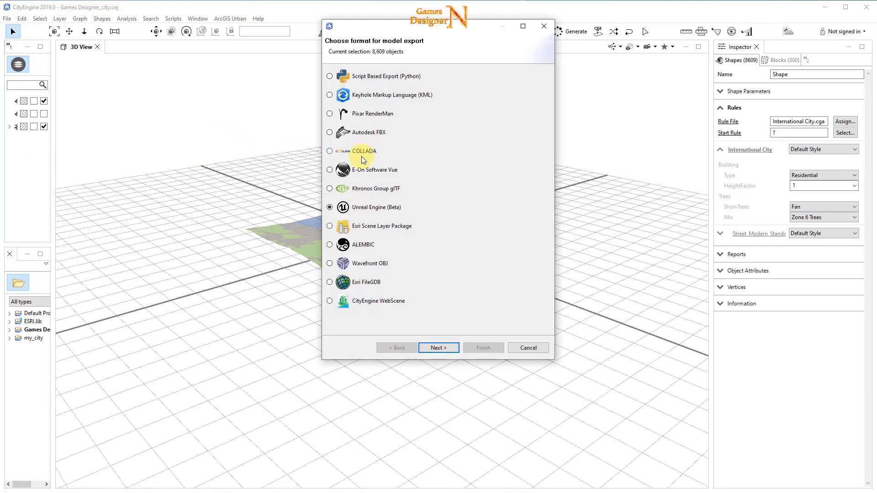
{"action": "left_click", "coordinate": [439, 348]}
{"action": "left_click_drag", "start_coordinate": [574, 190], "coordinate": [581, 139]}
Set the export output to a new Cityengine folder and run the export.
{"action": "left_click", "coordinate": [554, 120]}
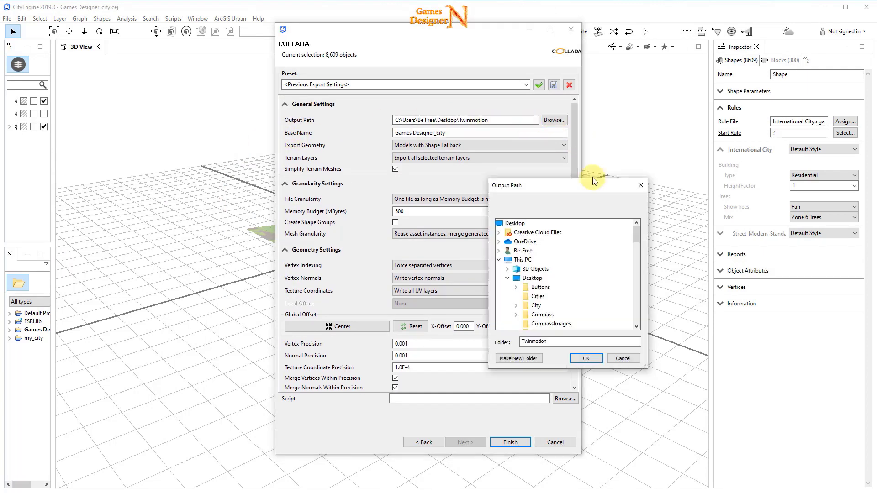
{"action": "left_click", "coordinate": [526, 357]}
{"action": "left_click", "coordinate": [586, 358]}
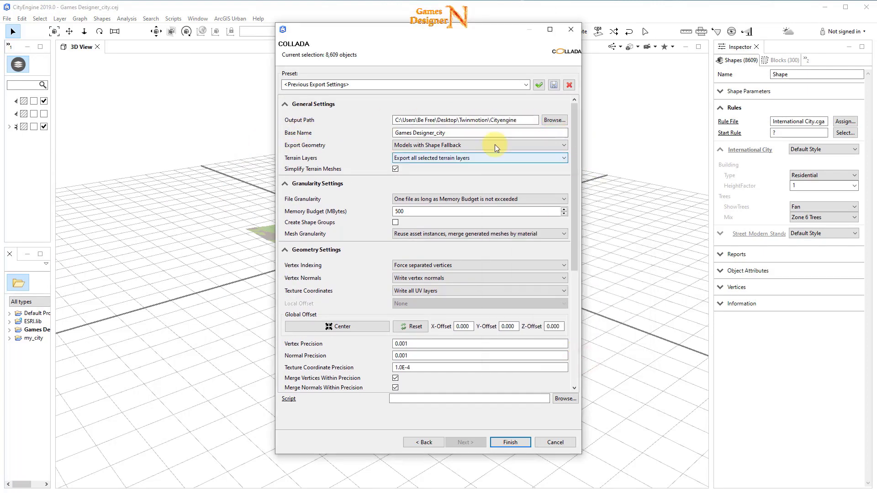
{"action": "key", "text": "Return"}
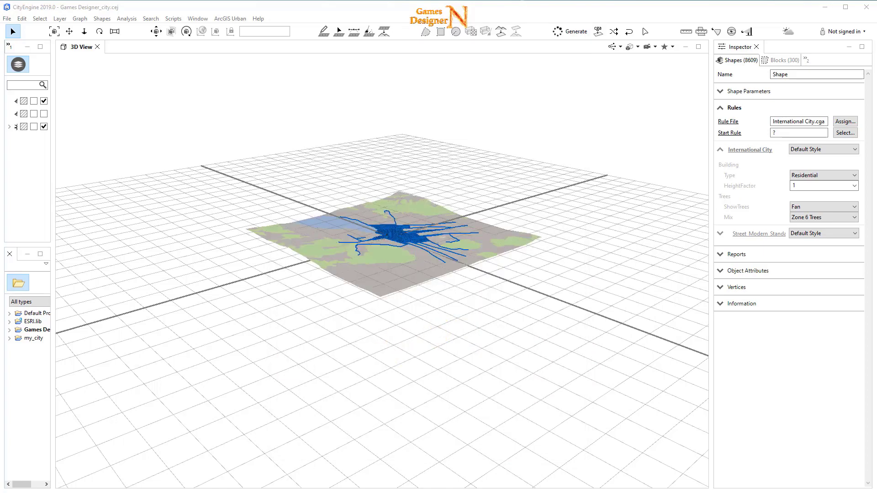
Select the exported Games Designer_city_0.dae file in the Cityengine folder.
{"action": "left_click_drag", "start_coordinate": [530, 174], "coordinate": [519, 277]}
{"action": "scroll", "coordinate": [520, 280], "scroll_direction": "down", "scroll_amount": 2}
{"action": "left_click", "coordinate": [257, 295]}
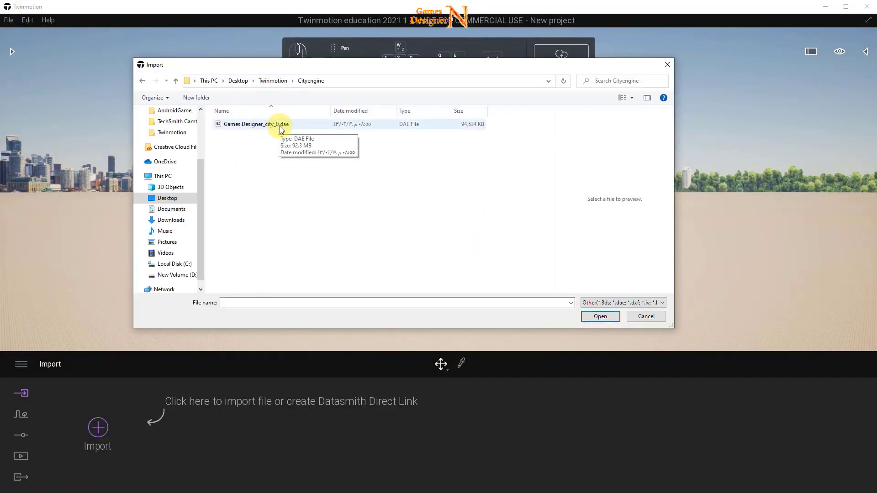
Import Games Designer_city_0.dae into Twinmotion and create a CityEngine_Twinmotion folder via Save as.
{"action": "double_click", "coordinate": [280, 127]}
{"action": "mouse_move", "coordinate": [325, 224]}
{"action": "right_mouse_down"}
{"action": "mouse_move", "coordinate": [385, 219]}
{"action": "mouse_move", "coordinate": [506, 246]}
{"action": "mouse_move", "coordinate": [660, 199]}
{"action": "right_mouse_up"}
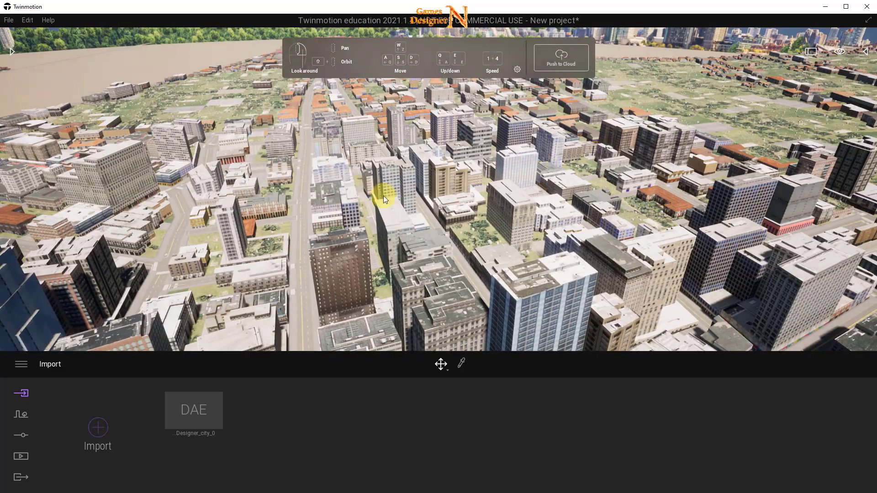
{"action": "left_click", "coordinate": [9, 20]}
{"action": "left_click", "coordinate": [26, 111]}
{"action": "left_click", "coordinate": [274, 83]}
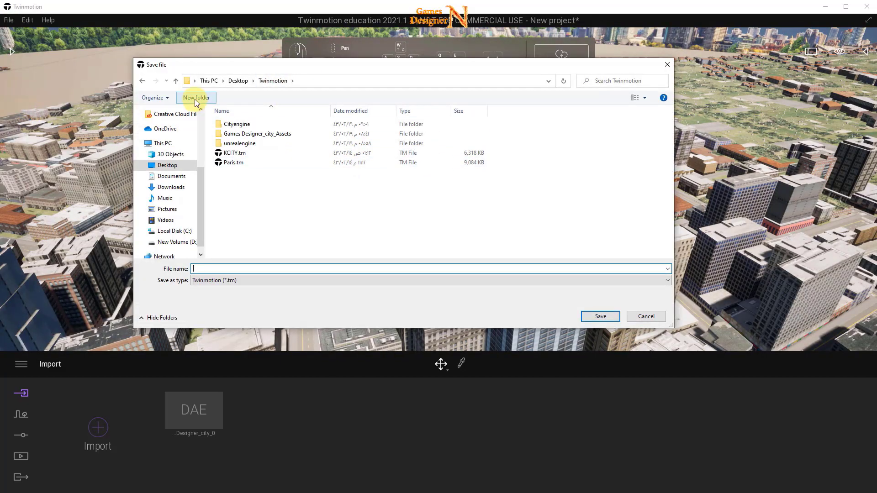
{"action": "left_click", "coordinate": [195, 98]}
{"action": "type", "text": "CityEngine_Twinmotion"}
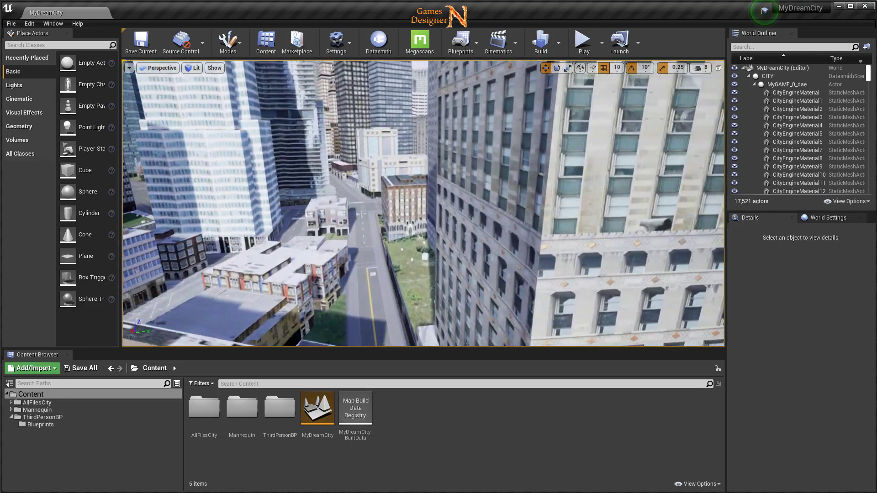
{"action": "right_click_drag", "start_coordinate": [389, 243], "coordinate": [389, 243]}
{"action": "right_click_drag", "start_coordinate": [446, 205], "coordinate": [411, 201]}
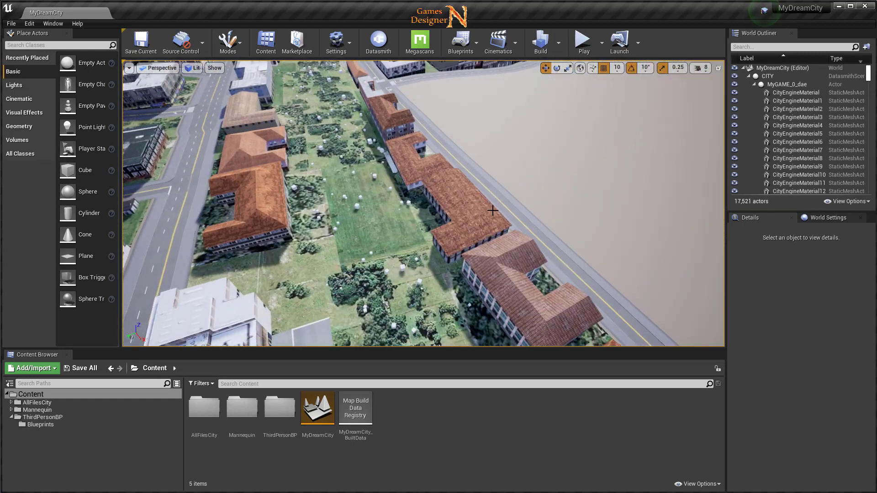
{"action": "right_click_drag", "start_coordinate": [492, 211], "coordinate": [492, 174]}
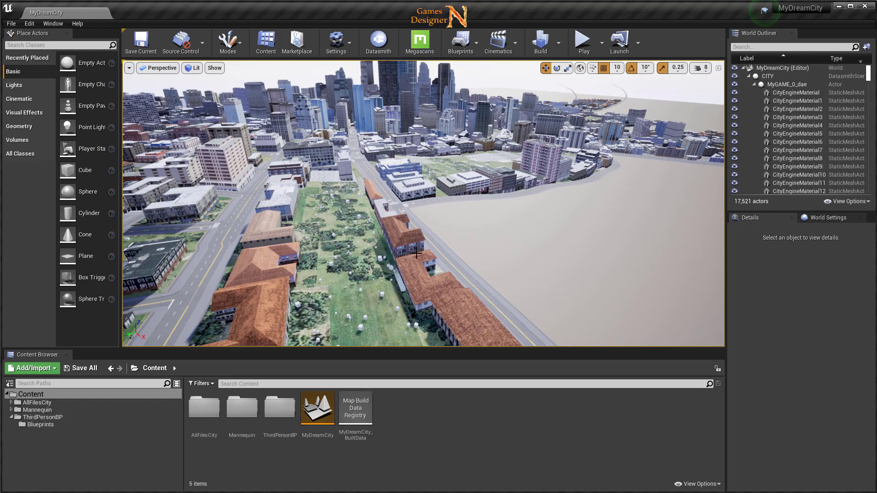
{"action": "right_click_drag", "start_coordinate": [416, 254], "coordinate": [416, 237]}
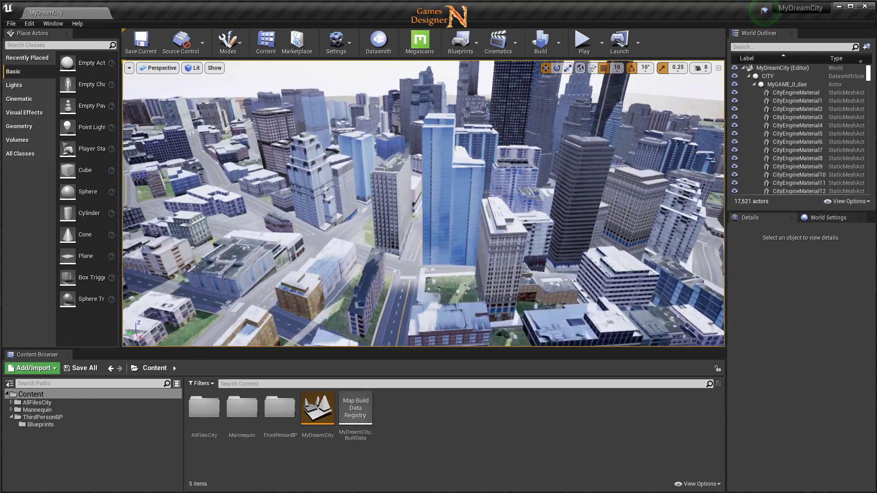
{"action": "right_click_drag", "start_coordinate": [404, 277], "coordinate": [415, 265]}
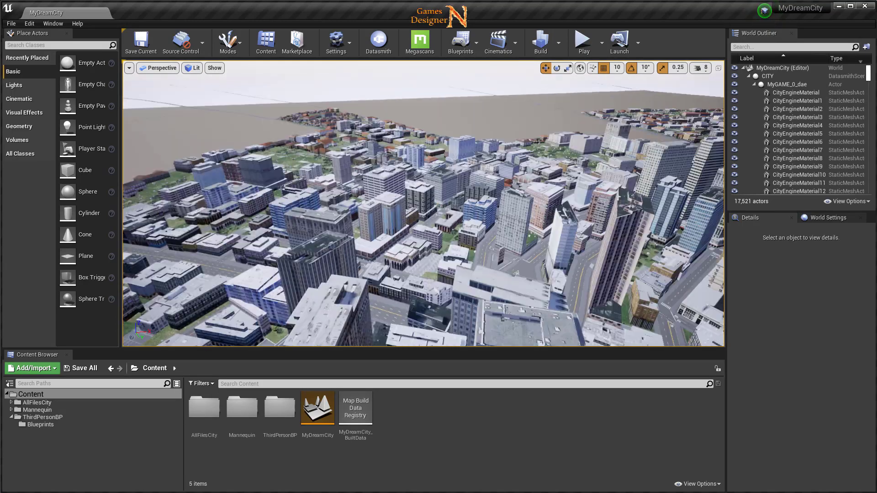
{"action": "right_click_drag", "start_coordinate": [414, 265], "coordinate": [414, 265]}
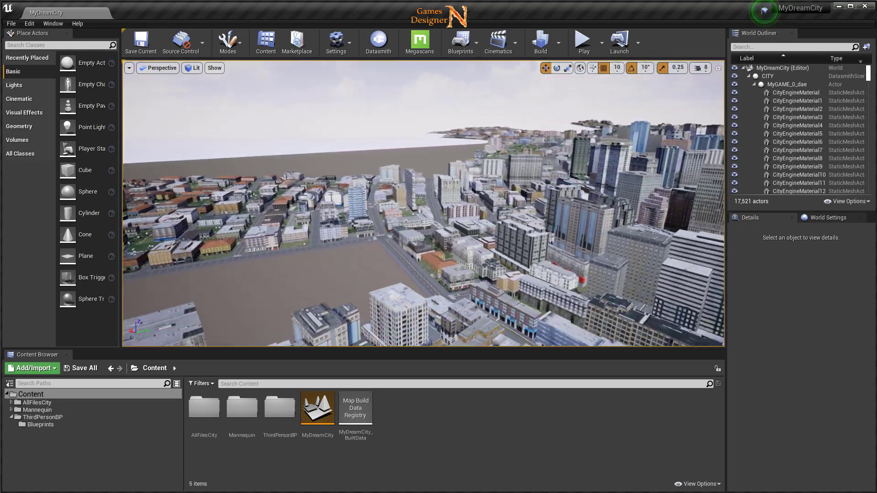
{"action": "right_click_drag", "start_coordinate": [415, 264], "coordinate": [415, 265]}
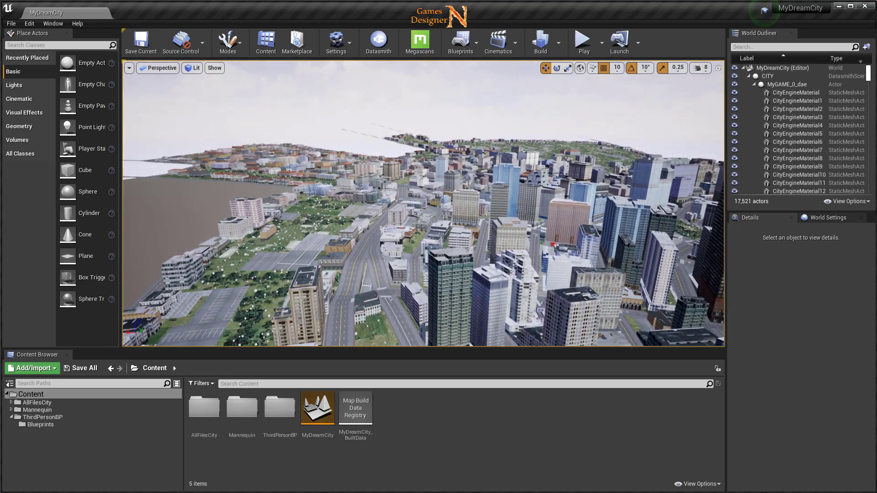
{"action": "right_click_drag", "start_coordinate": [414, 265], "coordinate": [414, 264]}
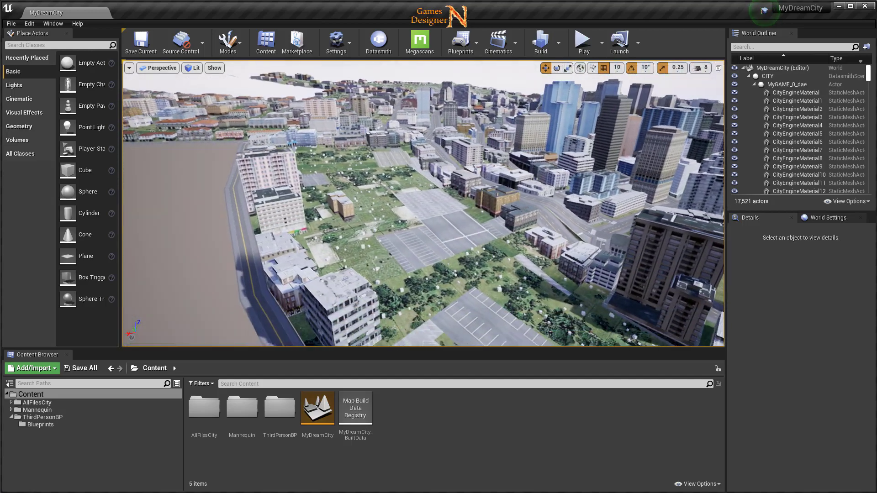
{"action": "right_click_drag", "start_coordinate": [414, 265], "coordinate": [414, 265]}
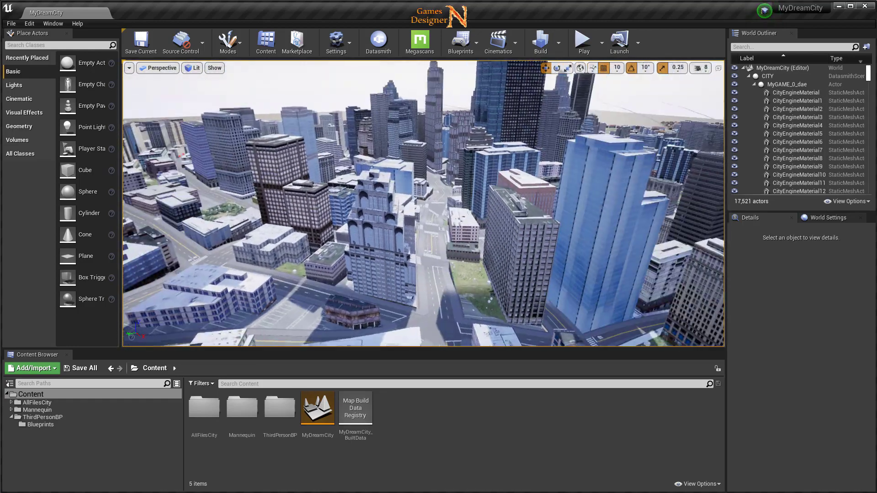
{"action": "right_click_drag", "start_coordinate": [414, 265], "coordinate": [409, 303]}
Set CityEngineMaterial15's collision complexity to Use Complex Collision As Simple and save it.
{"action": "left_click", "coordinate": [388, 285]}
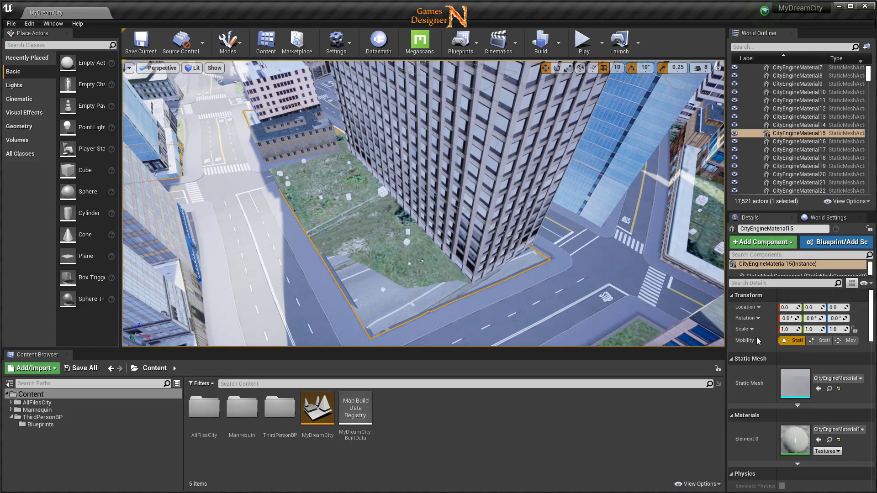
{"action": "double_click", "coordinate": [794, 392]}
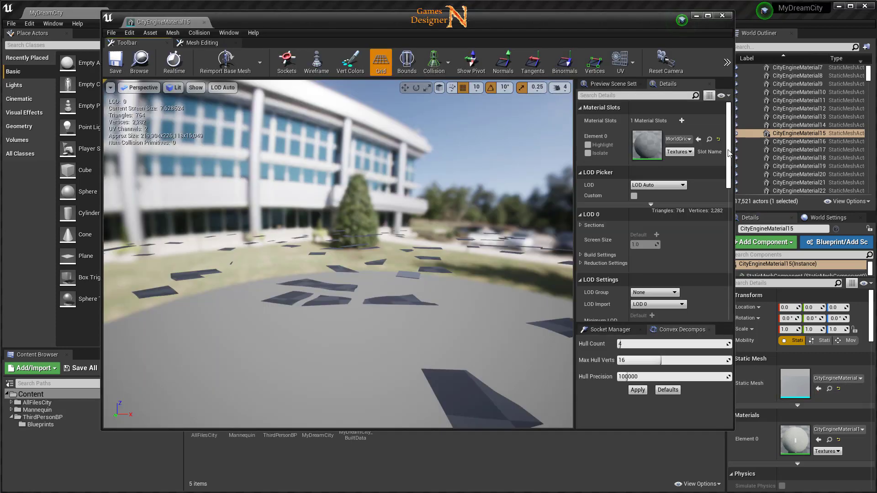
{"action": "mouse_move", "coordinate": [729, 154]}
{"action": "left_mouse_down"}
{"action": "mouse_move", "coordinate": [737, 201]}
{"action": "mouse_move", "coordinate": [731, 246]}
{"action": "left_mouse_up"}
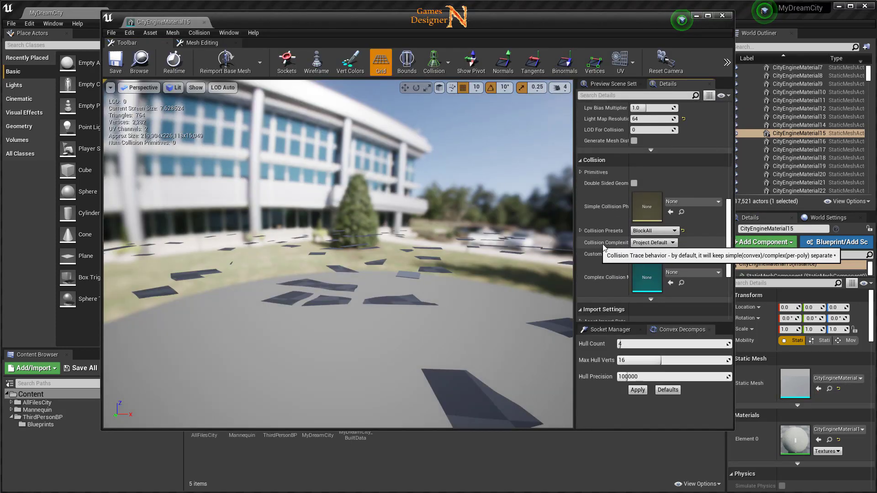
{"action": "left_click", "coordinate": [648, 244]}
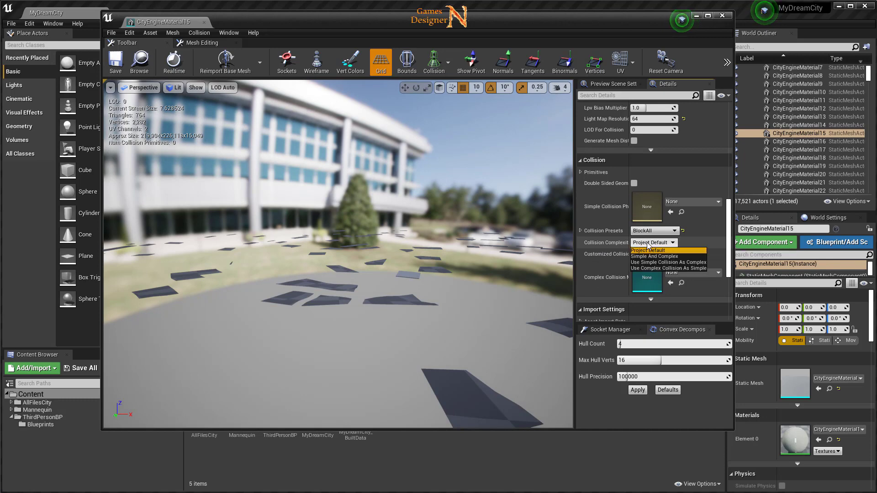
{"action": "left_click", "coordinate": [660, 269]}
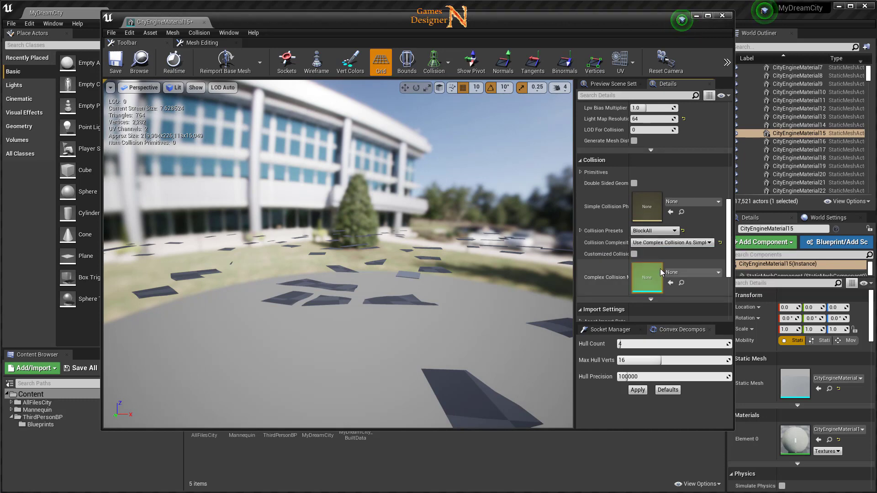
{"action": "left_click", "coordinate": [116, 69]}
{"action": "left_click", "coordinate": [722, 15]}
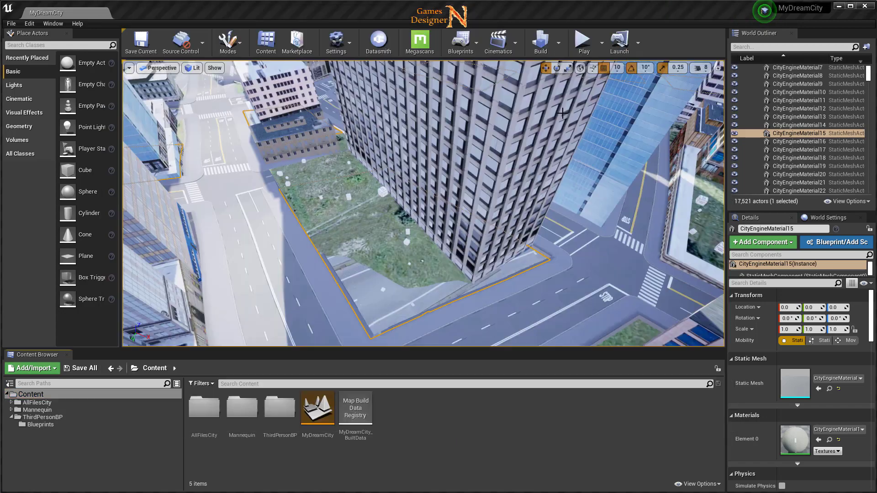
Give the CityEngineMaterial603 mesh Use Complex Collision As Simple collision as well.
{"action": "right_click_drag", "start_coordinate": [423, 203], "coordinate": [502, 203]}
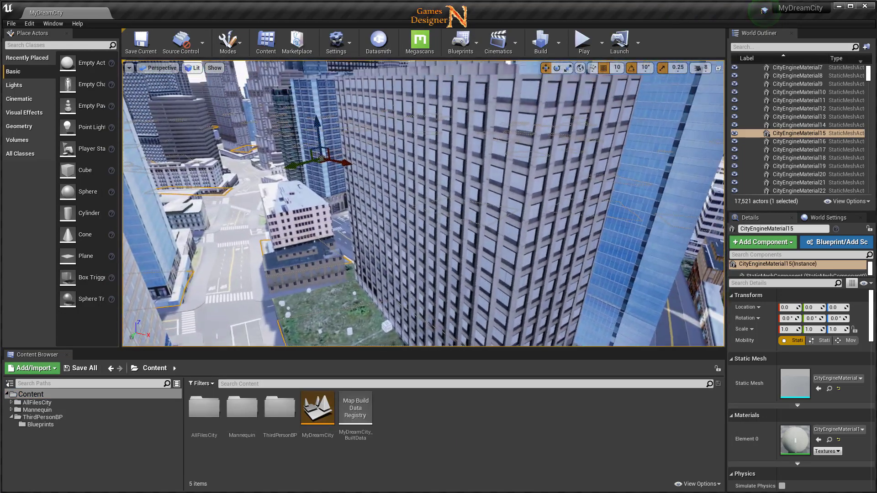
{"action": "right_click_drag", "start_coordinate": [419, 256], "coordinate": [419, 237]}
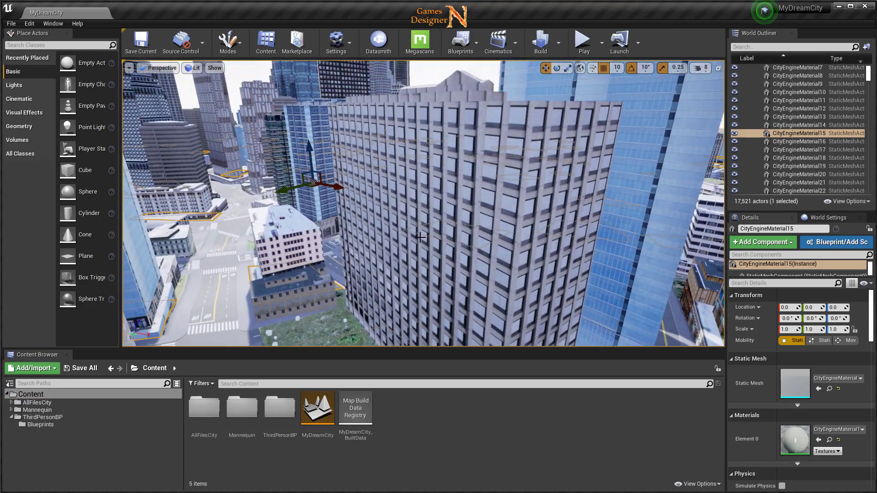
{"action": "right_click_drag", "start_coordinate": [473, 268], "coordinate": [510, 262]}
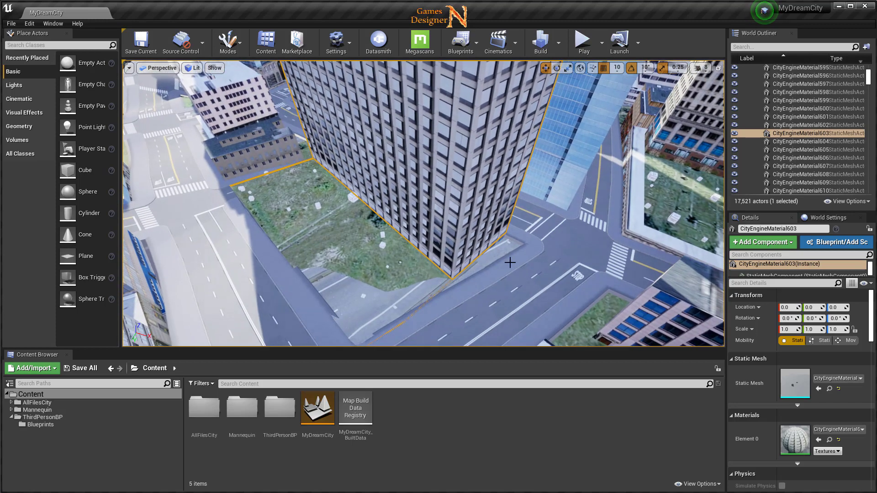
{"action": "double_click", "coordinate": [795, 384]}
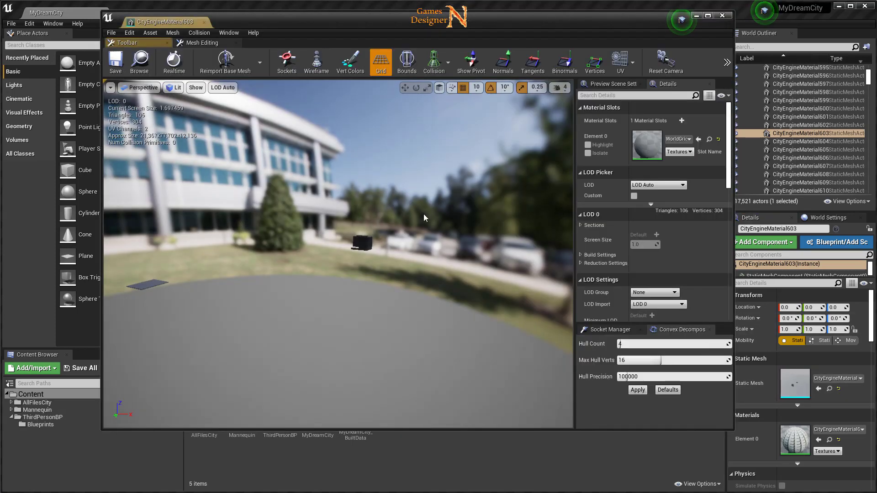
{"action": "key", "text": "f"}
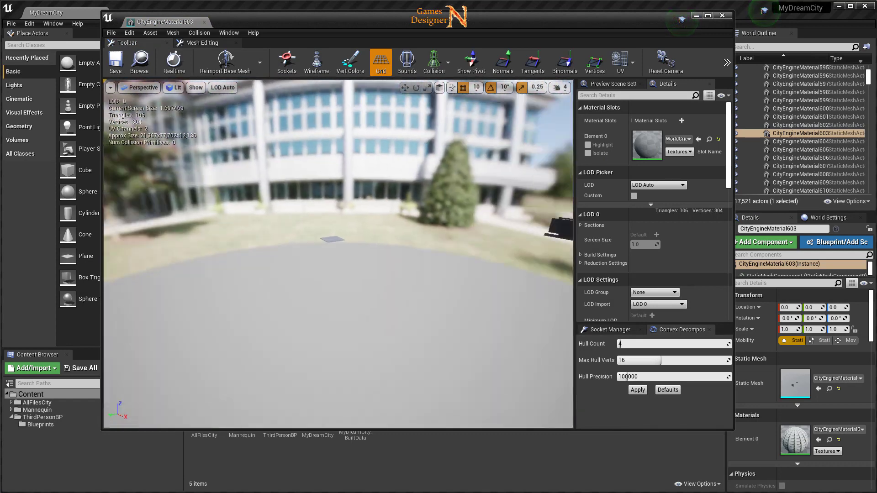
{"action": "right_click_drag", "start_coordinate": [416, 274], "coordinate": [416, 274]}
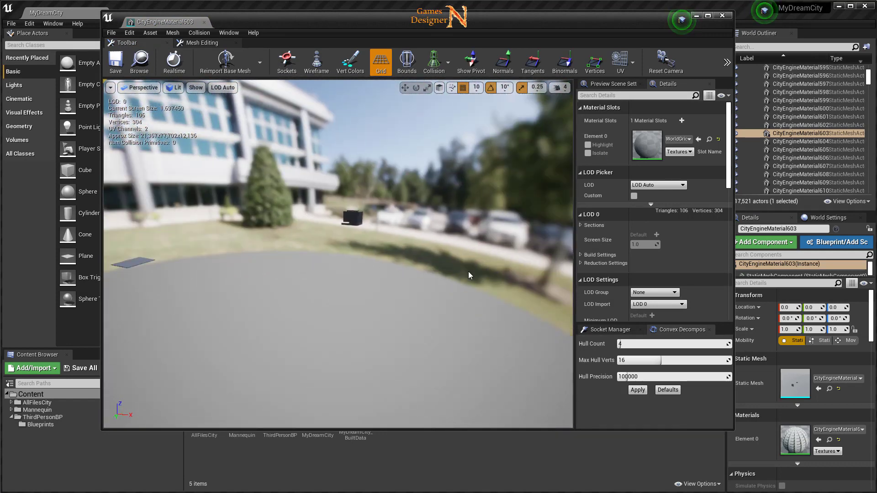
{"action": "scroll", "coordinate": [718, 165], "scroll_direction": "down", "scroll_amount": 2}
{"action": "scroll", "coordinate": [715, 201], "scroll_direction": "down", "scroll_amount": 4}
{"action": "scroll", "coordinate": [711, 237], "scroll_direction": "down", "scroll_amount": 4}
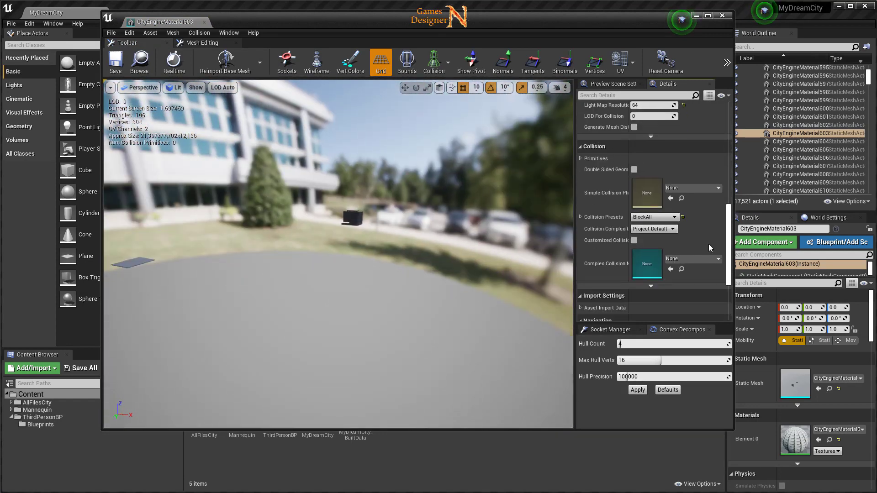
{"action": "left_click", "coordinate": [639, 230]}
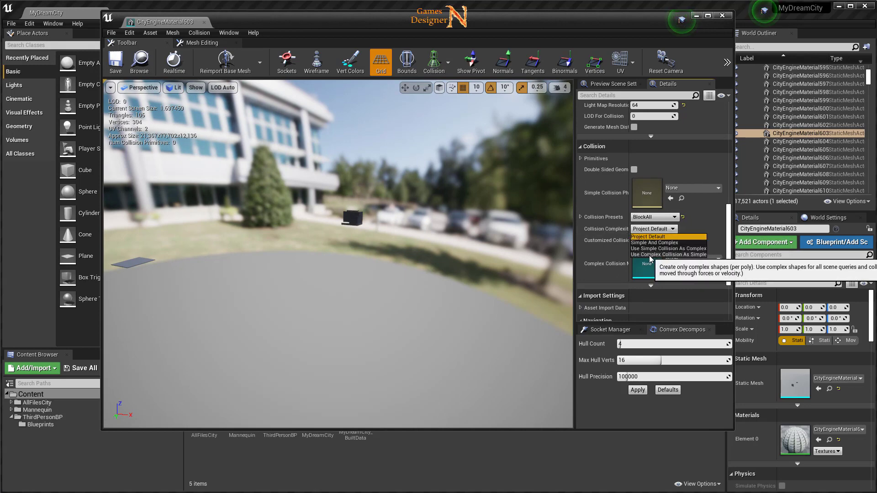
{"action": "left_click", "coordinate": [650, 254]}
{"action": "left_click", "coordinate": [723, 16]}
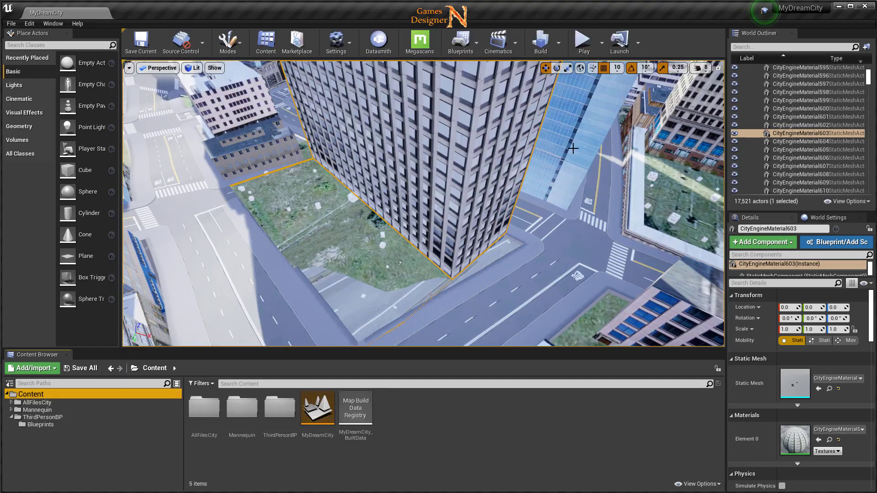
{"action": "right_click_drag", "start_coordinate": [553, 261], "coordinate": [555, 258]}
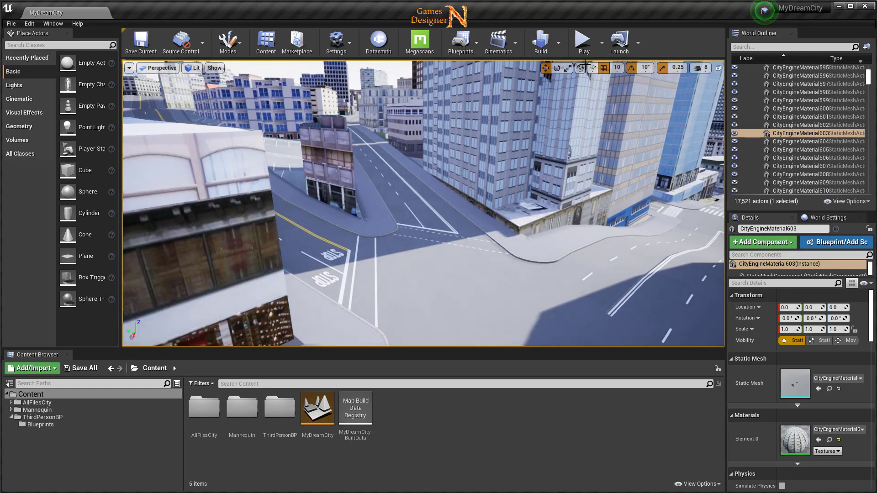
Play the level and run the mannequin forward across the crosswalk with W.
{"action": "left_click", "coordinate": [583, 43]}
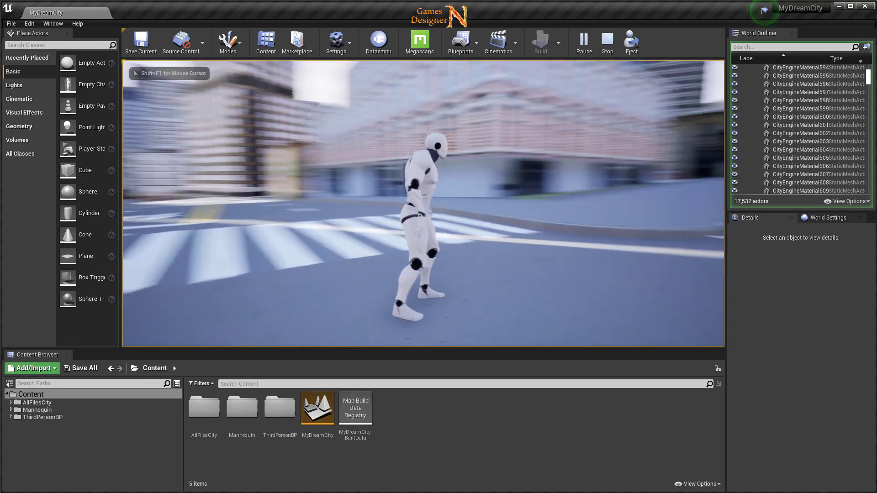
{"action": "key", "text": "w"}
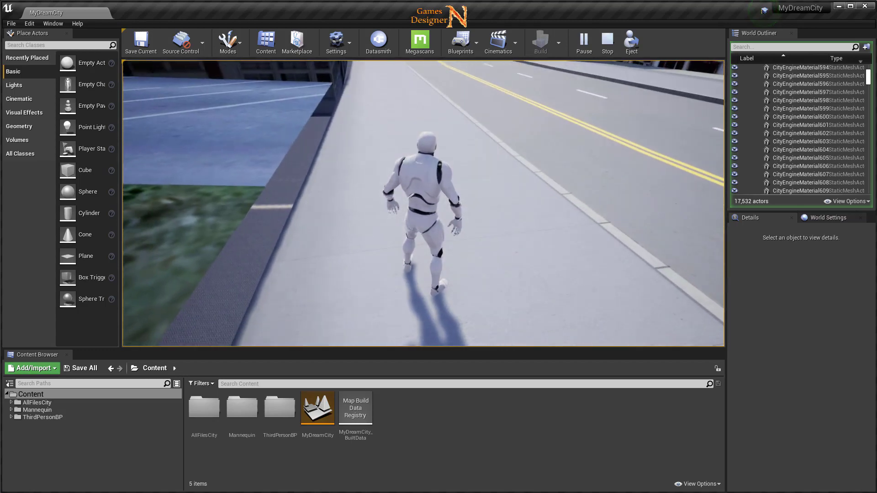
Stop play mode and slide corner building CityEngineMaterial58 along the X axis.
{"action": "key", "text": "Escape"}
{"action": "right_click_drag", "start_coordinate": [568, 268], "coordinate": [567, 268]}
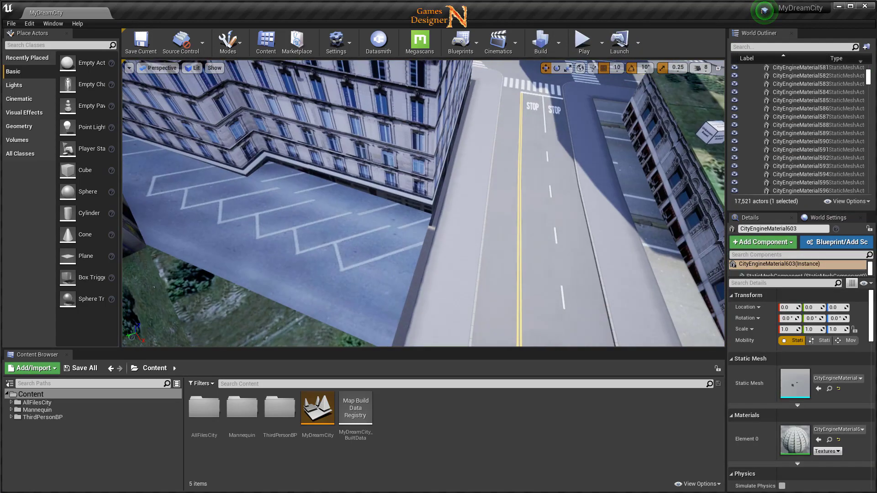
{"action": "left_click", "coordinate": [434, 109]}
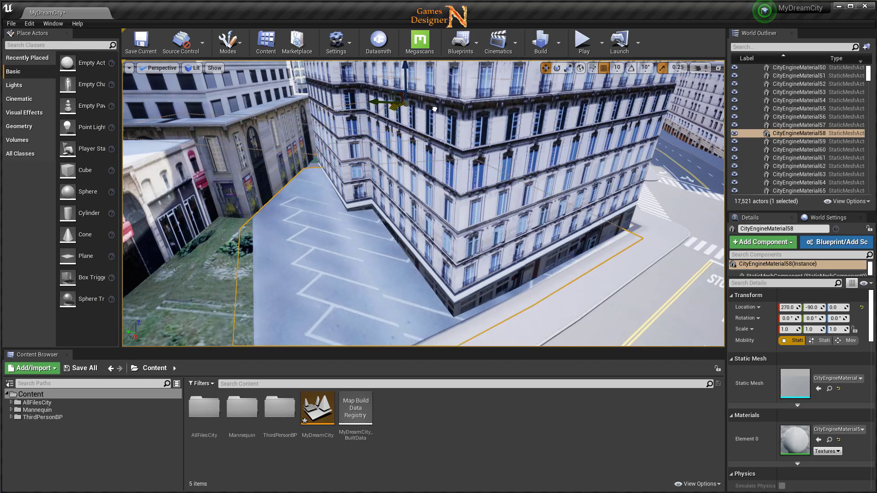
{"action": "left_click_drag", "start_coordinate": [397, 109], "coordinate": [403, 108]}
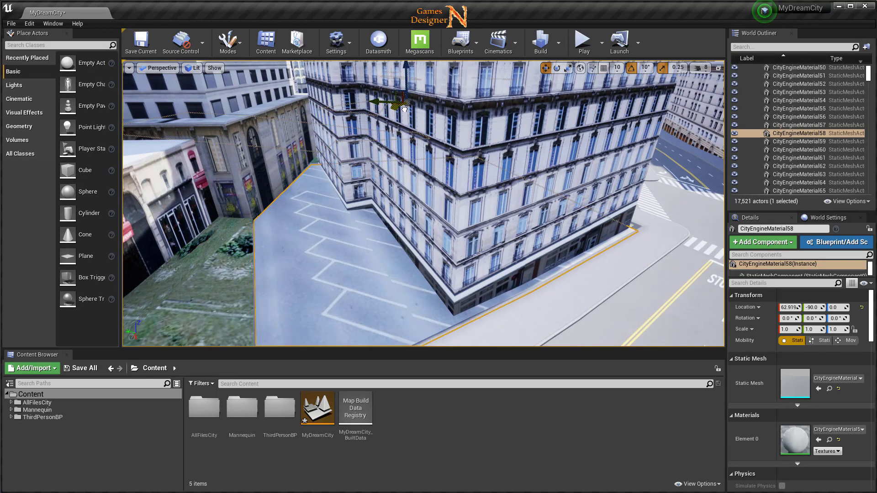
Select the two grass strips beside the building and shift them along X.
{"action": "left_click_drag", "start_coordinate": [394, 226], "coordinate": [372, 239]}
{"action": "left_click_drag", "start_coordinate": [278, 253], "coordinate": [270, 235]}
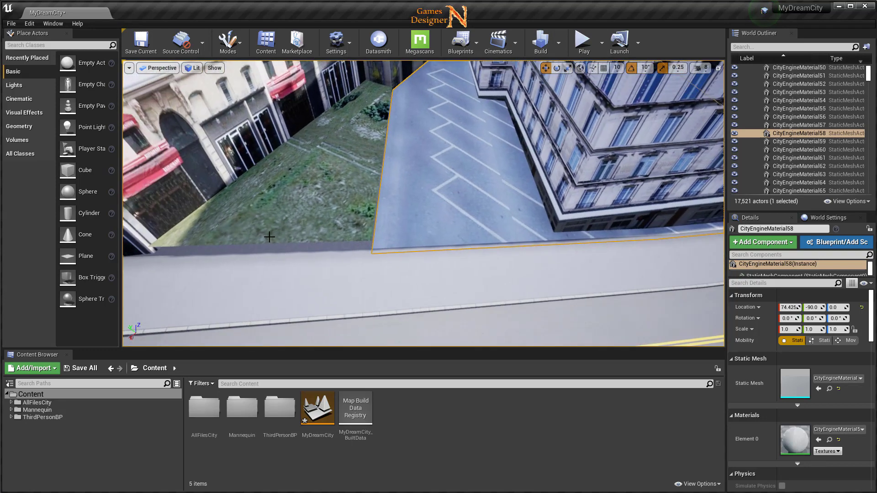
{"action": "left_click", "coordinate": [313, 235]}
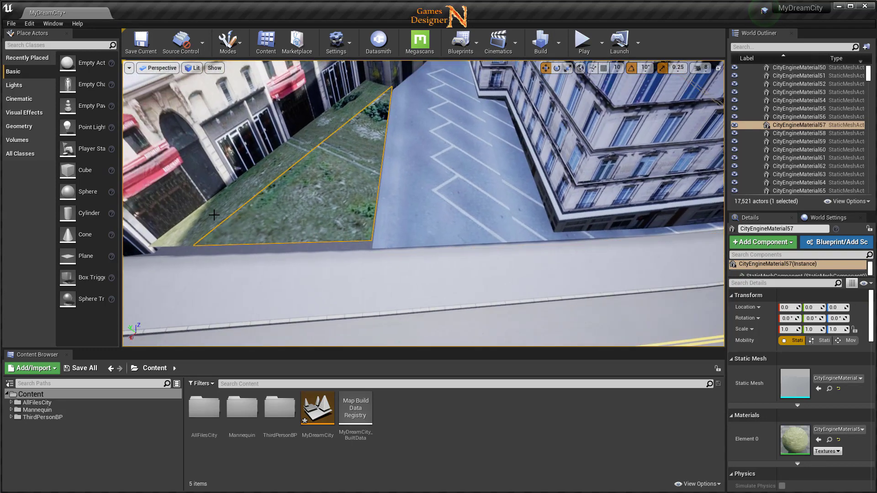
{"action": "left_click", "coordinate": [224, 217]}
{"action": "left_click", "coordinate": [325, 225], "text": "ctrl"}
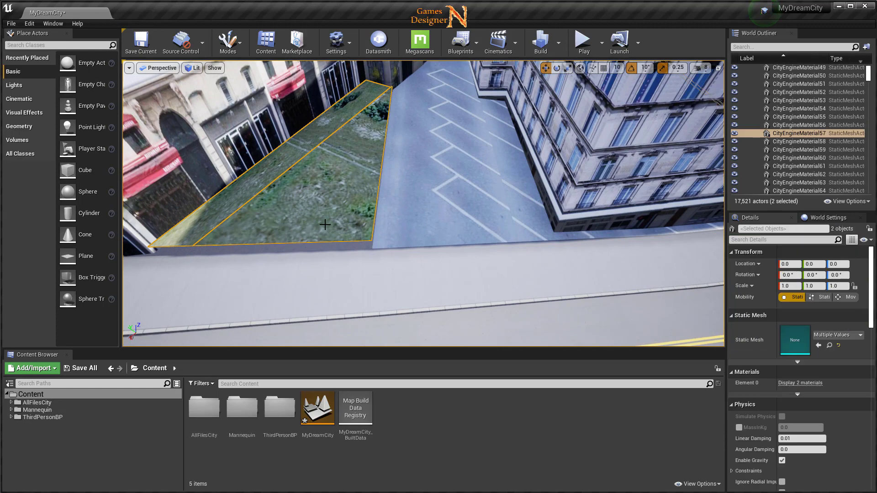
{"action": "right_click_drag", "start_coordinate": [368, 202], "coordinate": [516, 176]}
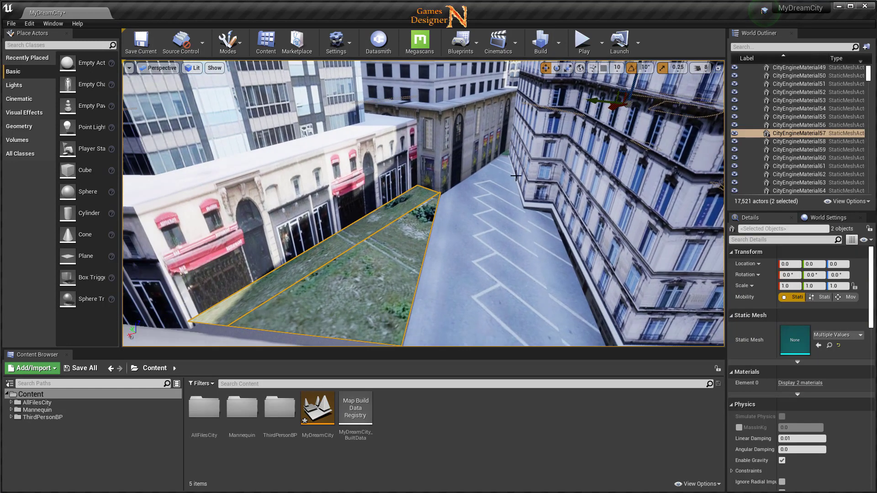
{"action": "left_click_drag", "start_coordinate": [617, 106], "coordinate": [603, 101]}
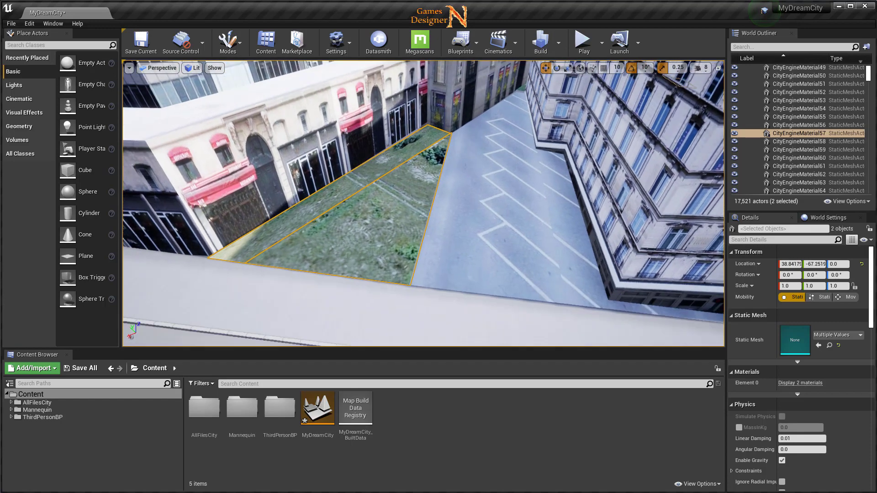
Fly the view forward along the road toward the brick buildings.
{"action": "scroll", "coordinate": [543, 177], "scroll_direction": "up", "scroll_amount": 10}
{"action": "scroll", "coordinate": [424, 203], "scroll_direction": "up", "scroll_amount": 3}
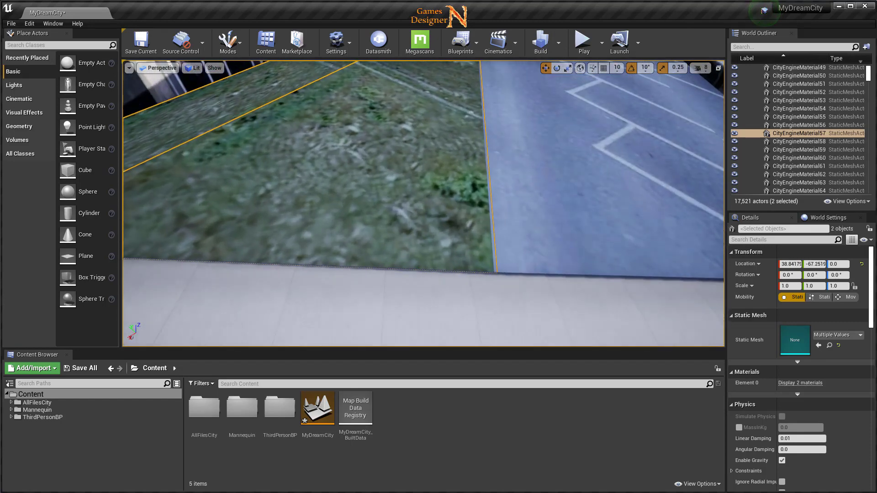
{"action": "scroll", "coordinate": [464, 258], "scroll_direction": "down", "scroll_amount": 10}
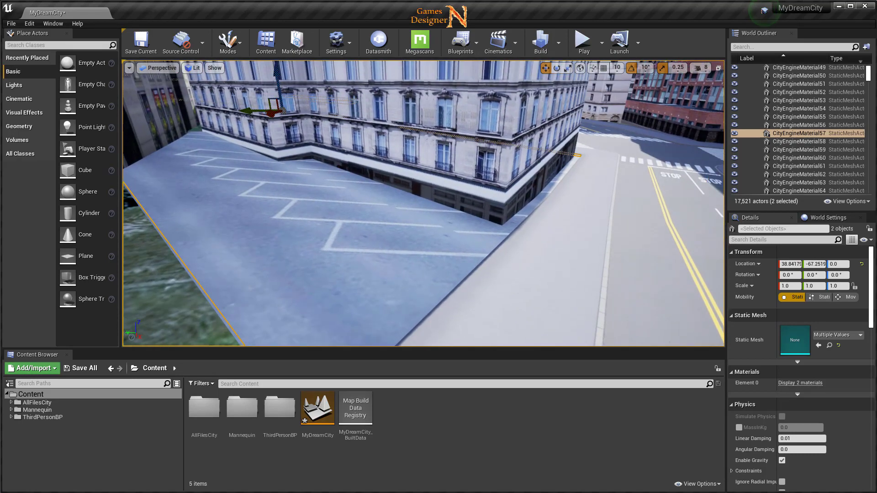
{"action": "scroll", "coordinate": [423, 204], "scroll_direction": "down", "scroll_amount": 1}
{"action": "right_click_drag", "start_coordinate": [423, 203], "coordinate": [511, 196]}
{"action": "right_click_drag", "start_coordinate": [508, 252], "coordinate": [447, 254]}
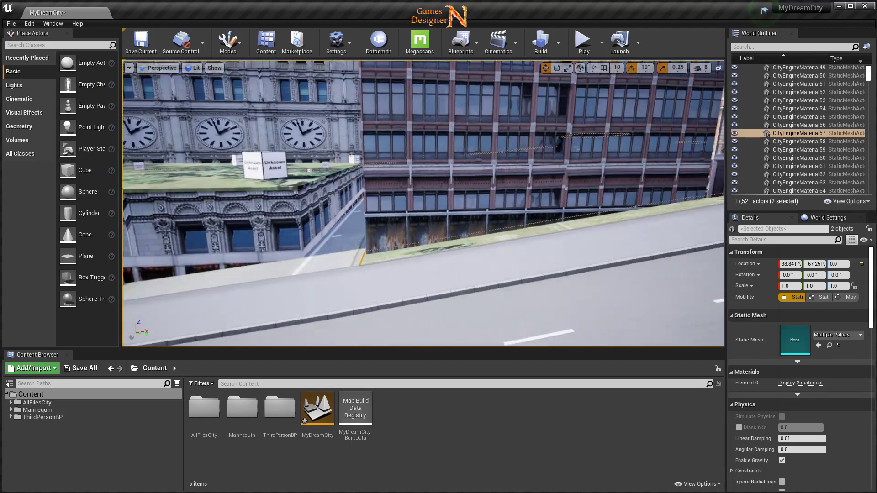
{"action": "right_click_drag", "start_coordinate": [497, 191], "coordinate": [501, 191]}
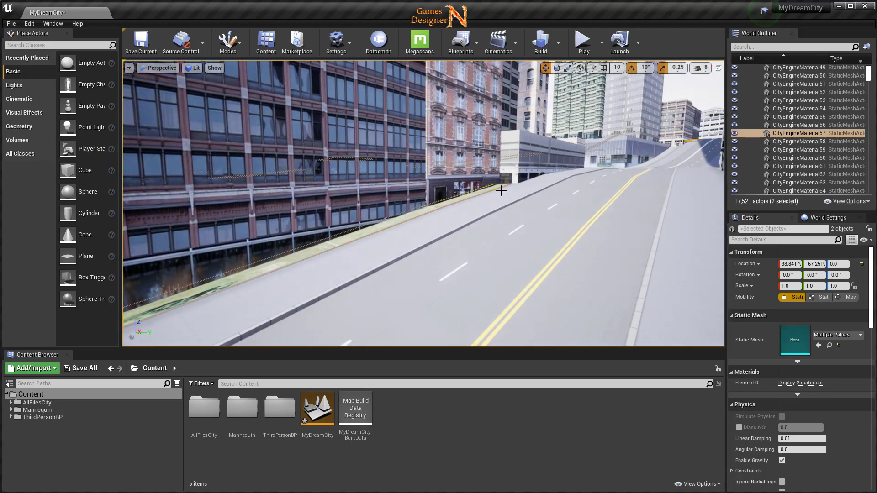
{"action": "right_click_drag", "start_coordinate": [366, 223], "coordinate": [400, 197]}
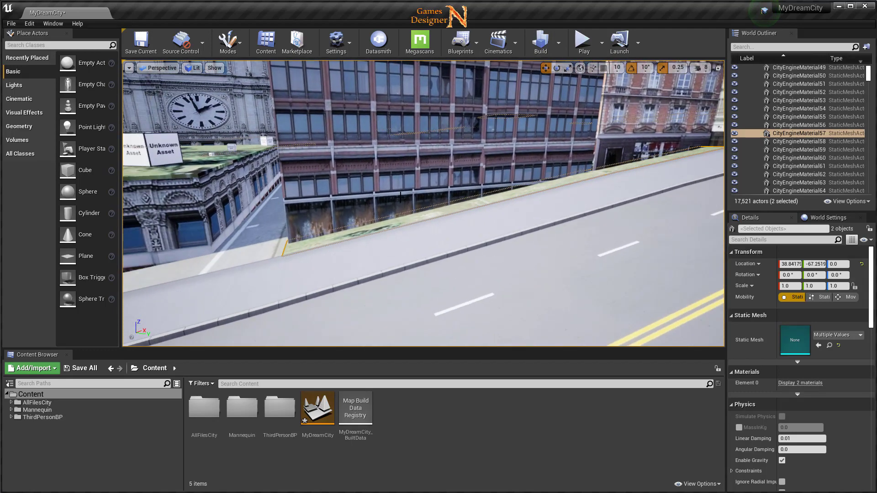
Select brick building CityEngineMaterial95 and the storefront, and frame them in view.
{"action": "left_click", "coordinate": [499, 182]}
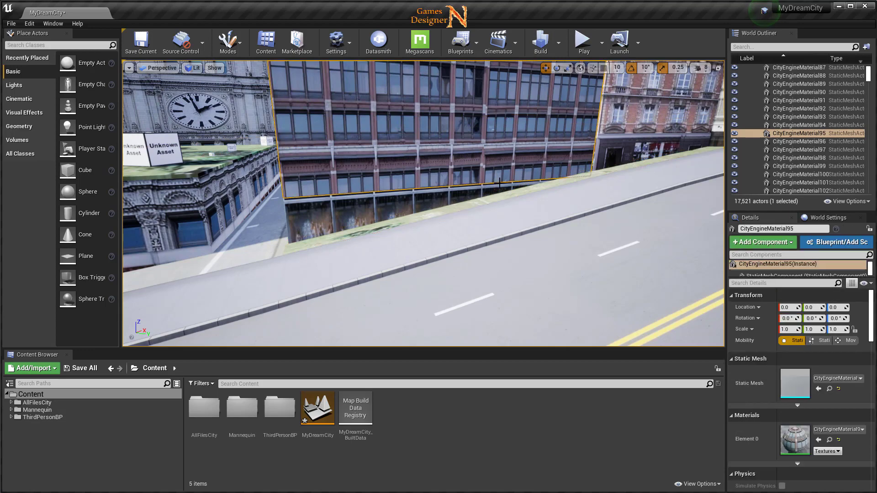
{"action": "left_click", "coordinate": [407, 204], "text": "ctrl"}
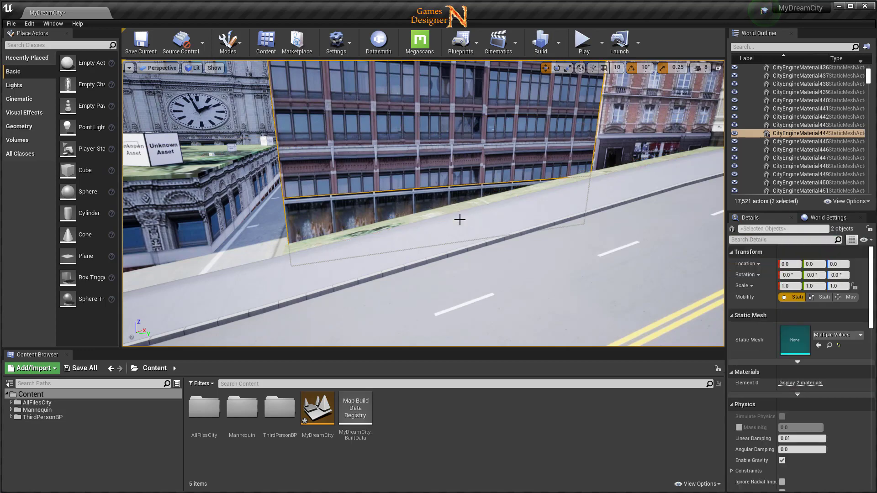
{"action": "key", "text": "f"}
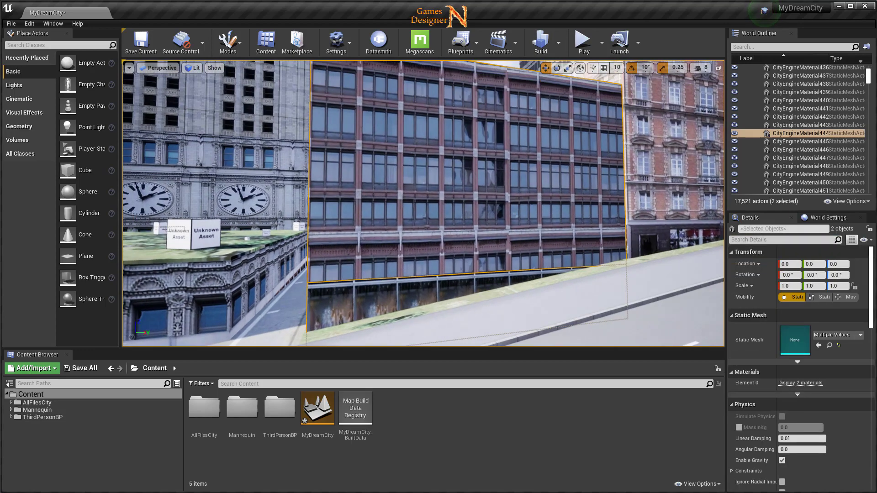
{"action": "right_click_drag", "start_coordinate": [456, 251], "coordinate": [417, 248]}
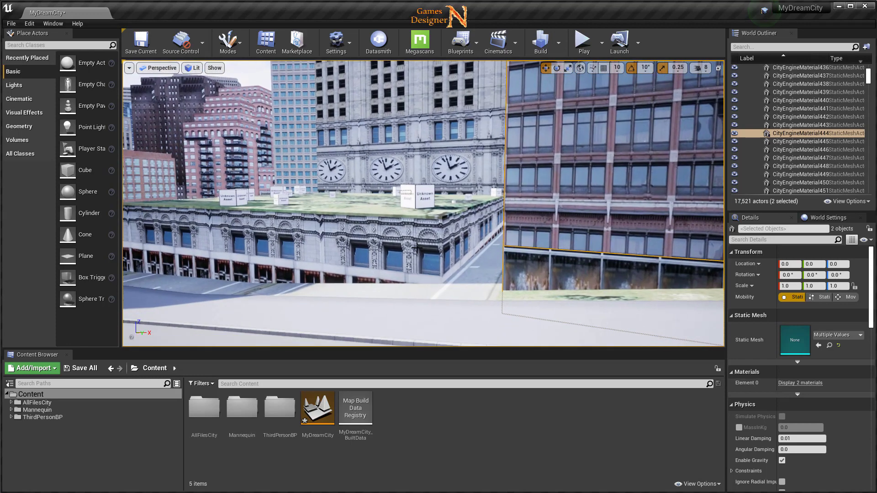
Delete the rooftop mesh holding the Unknown Asset boxes.
{"action": "left_click", "coordinate": [424, 204]}
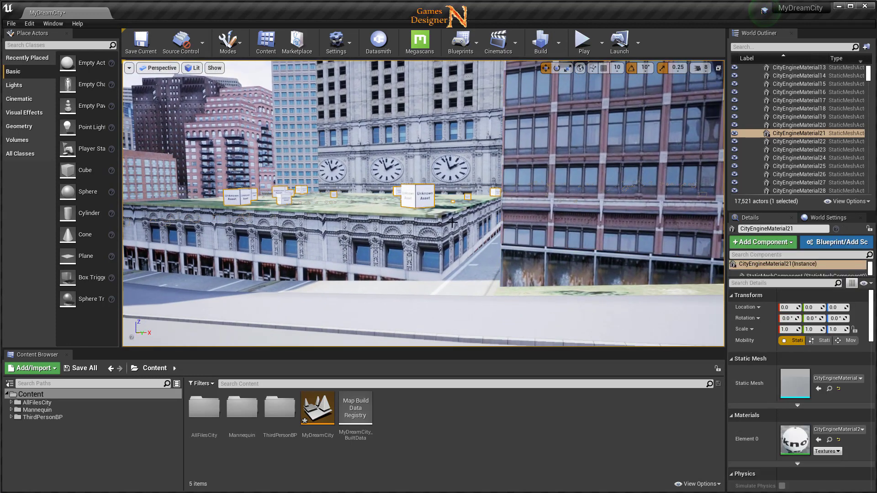
{"action": "right_click_drag", "start_coordinate": [452, 222], "coordinate": [452, 222]}
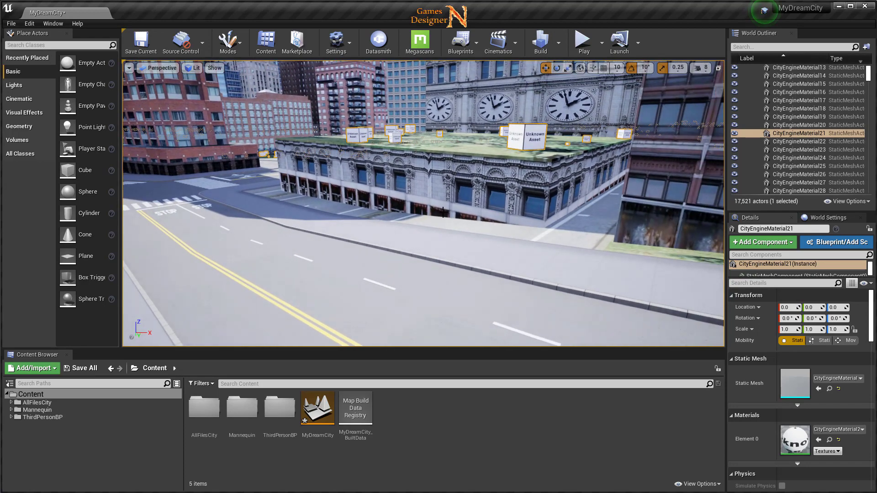
{"action": "scroll", "coordinate": [678, 235], "scroll_direction": "up", "scroll_amount": 3}
{"action": "scroll", "coordinate": [678, 236], "scroll_direction": "up", "scroll_amount": 4}
{"action": "scroll", "coordinate": [678, 236], "scroll_direction": "up", "scroll_amount": 3}
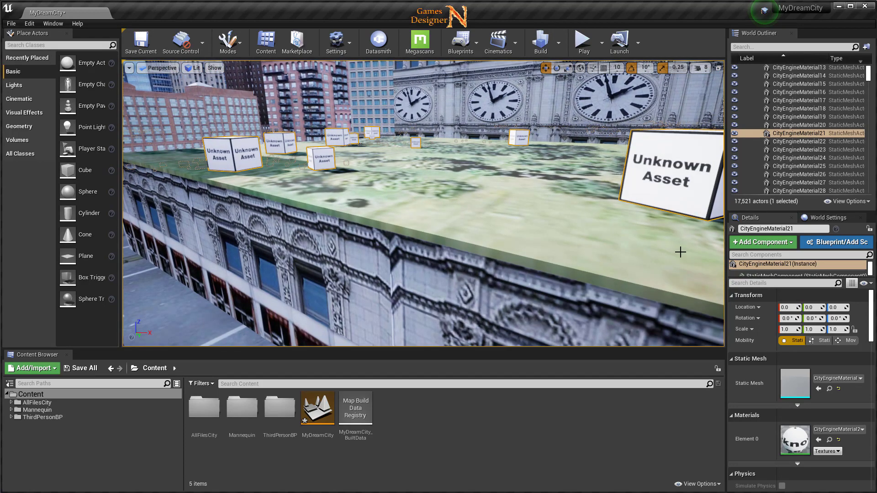
{"action": "key", "text": "Delete"}
{"action": "left_click", "coordinate": [600, 284]}
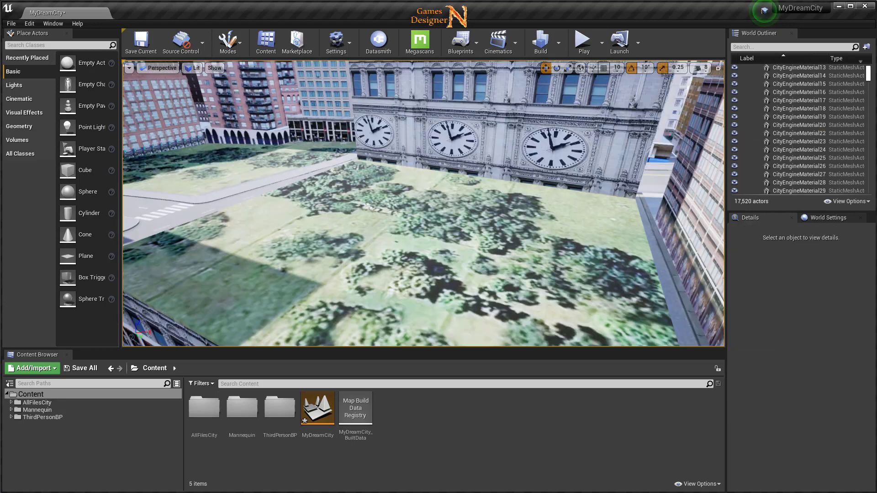
Select the exposed tree-covered roof mesh and frame it in view.
{"action": "right_click_drag", "start_coordinate": [588, 251], "coordinate": [548, 245]}
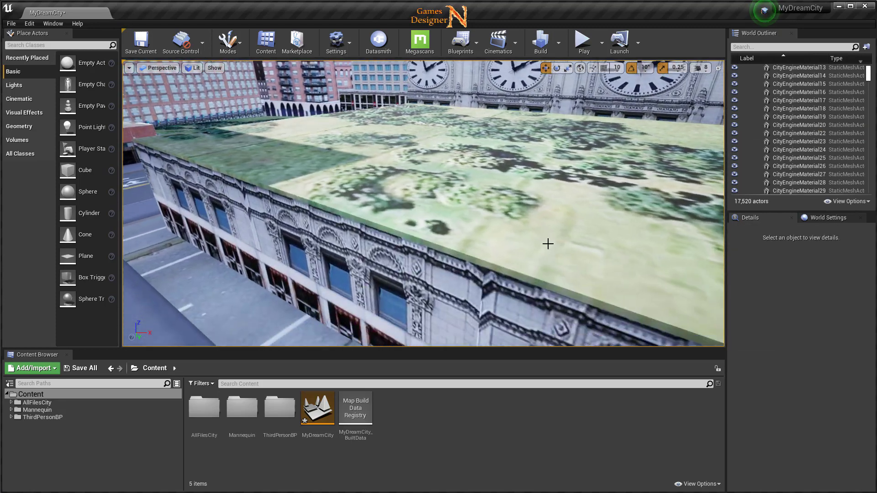
{"action": "left_click", "coordinate": [548, 245]}
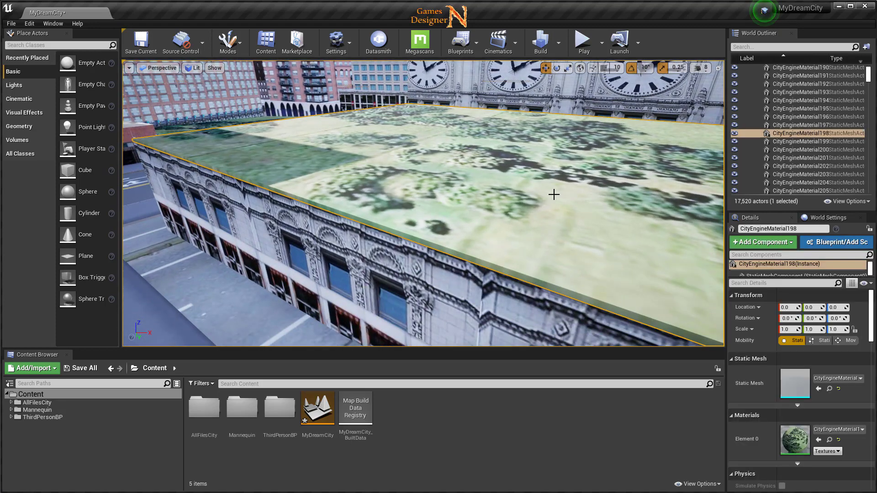
{"action": "key", "text": "f"}
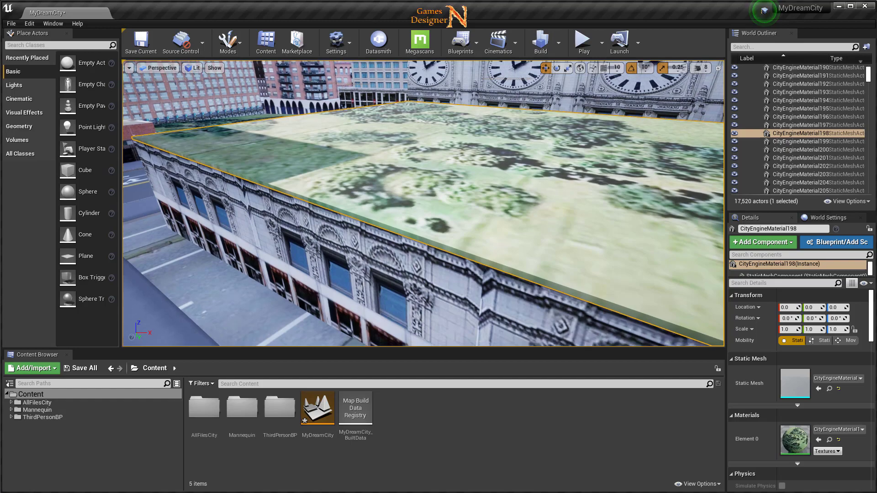
{"action": "scroll", "coordinate": [438, 243], "scroll_direction": "down", "scroll_amount": 3}
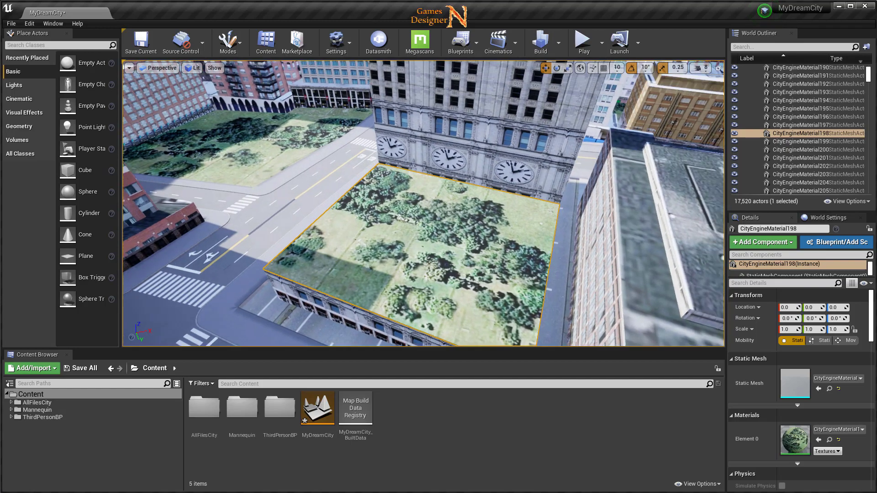
{"action": "scroll", "coordinate": [438, 243], "scroll_direction": "down", "scroll_amount": 3}
{"action": "scroll", "coordinate": [443, 242], "scroll_direction": "down", "scroll_amount": 3}
{"action": "scroll", "coordinate": [448, 241], "scroll_direction": "down", "scroll_amount": 3}
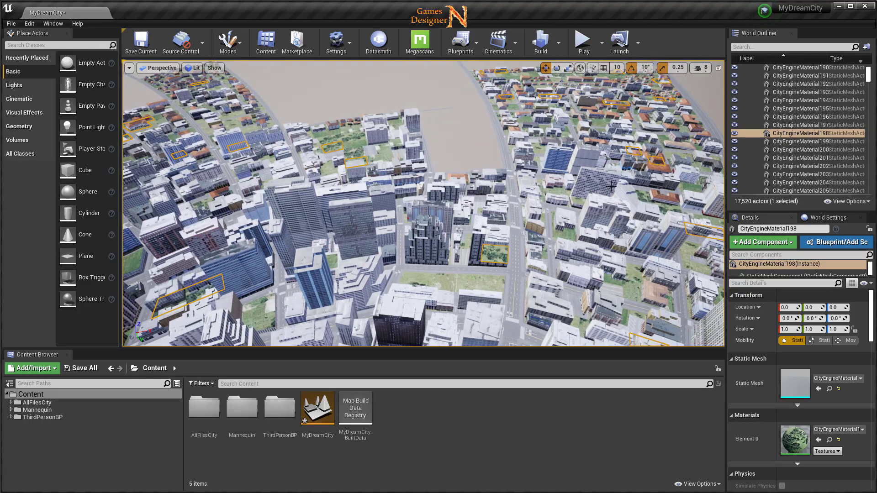
{"action": "mouse_move", "coordinate": [273, 152]}
{"action": "right_mouse_down"}
{"action": "mouse_move", "coordinate": [283, 206]}
{"action": "mouse_move", "coordinate": [294, 141]}
{"action": "mouse_move", "coordinate": [320, 165]}
{"action": "mouse_move", "coordinate": [459, 163]}
{"action": "mouse_move", "coordinate": [461, 192]}
{"action": "right_mouse_up"}
{"action": "left_click", "coordinate": [457, 149]}
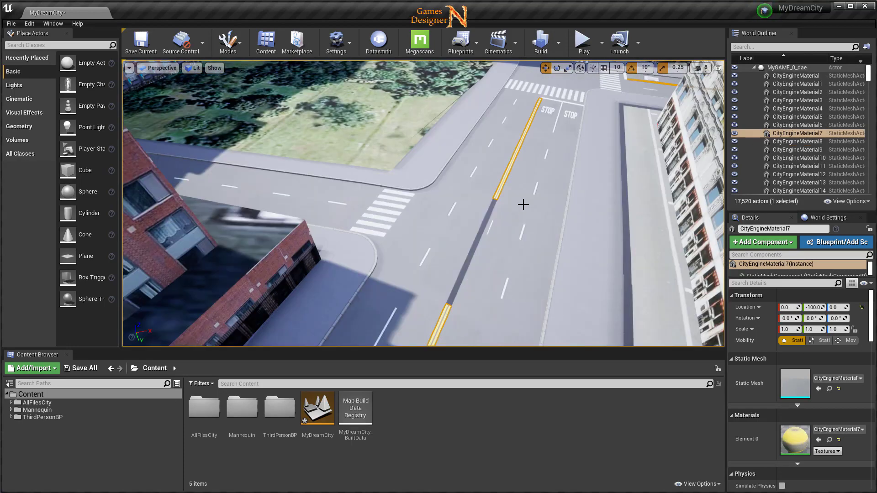
{"action": "right_click_drag", "start_coordinate": [523, 202], "coordinate": [511, 247]}
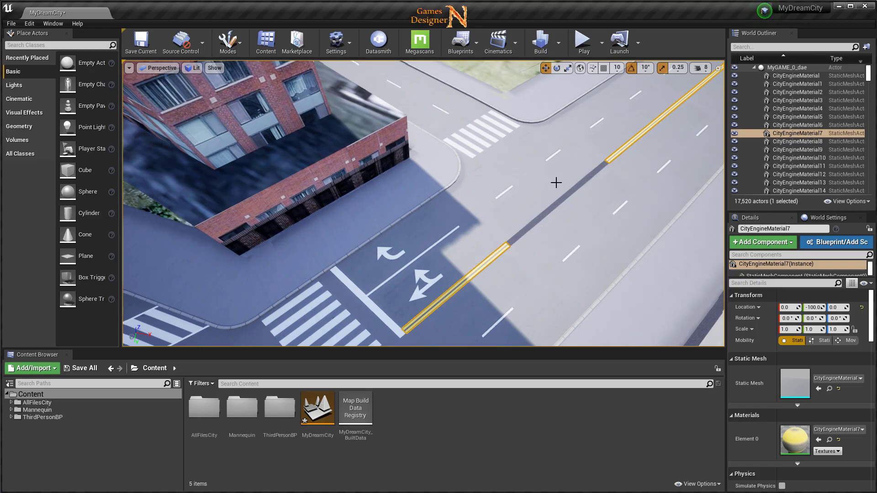
{"action": "right_click_drag", "start_coordinate": [423, 203], "coordinate": [423, 204]}
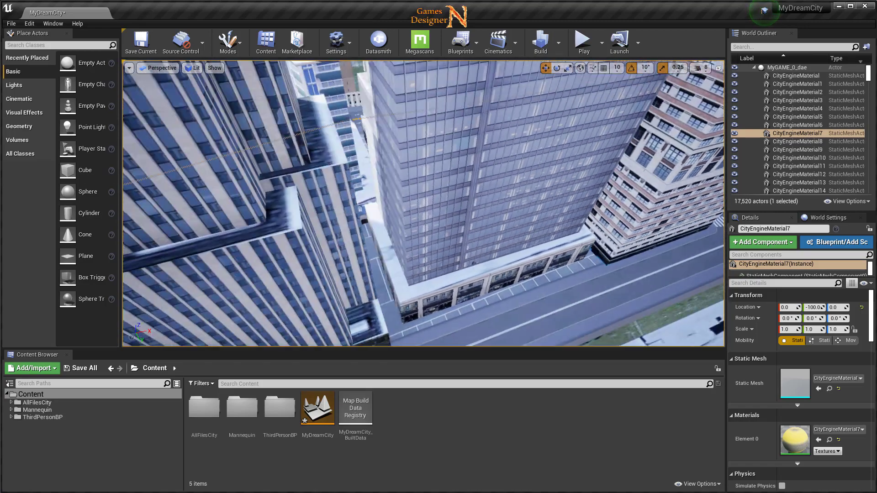
{"action": "right_click_drag", "start_coordinate": [548, 194], "coordinate": [547, 193]}
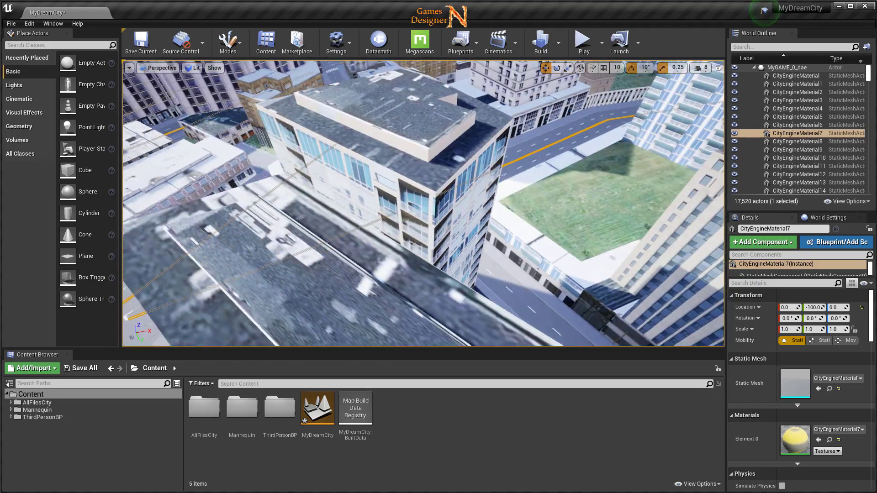
{"action": "scroll", "coordinate": [498, 239], "scroll_direction": "down", "scroll_amount": 10}
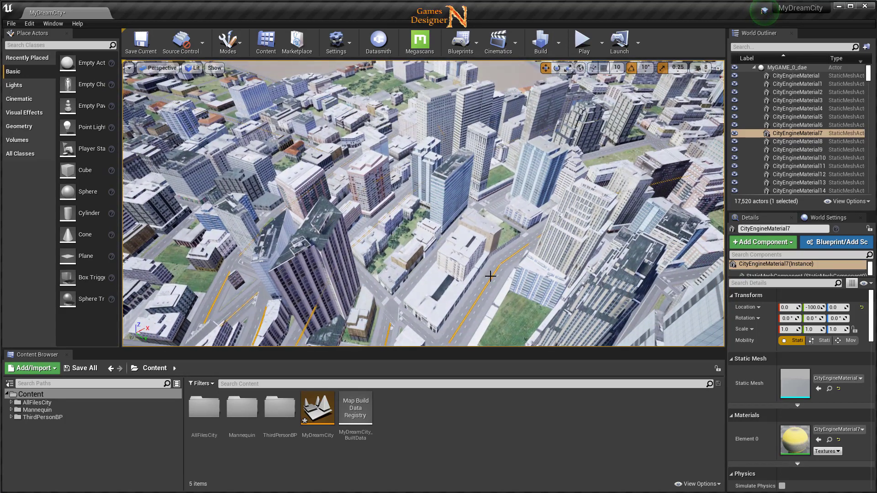
{"action": "left_click", "coordinate": [481, 281]}
{"action": "right_click_drag", "start_coordinate": [490, 284], "coordinate": [490, 285]}
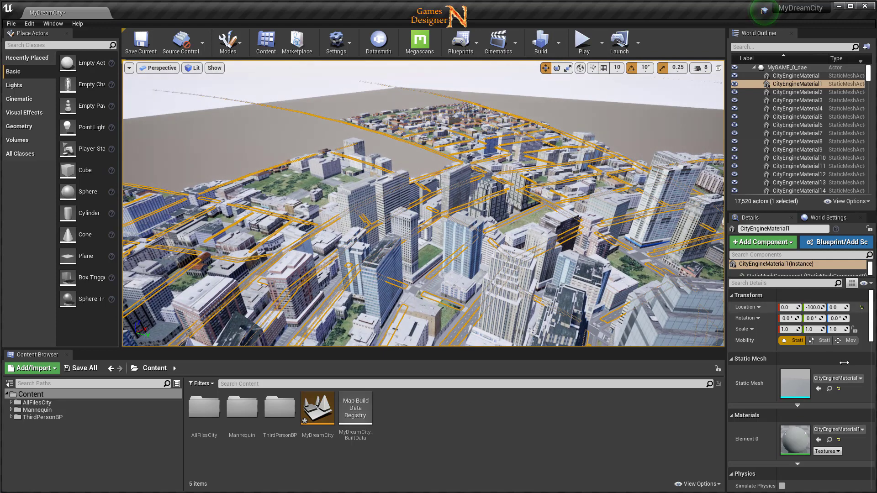
{"action": "double_click", "coordinate": [800, 389]}
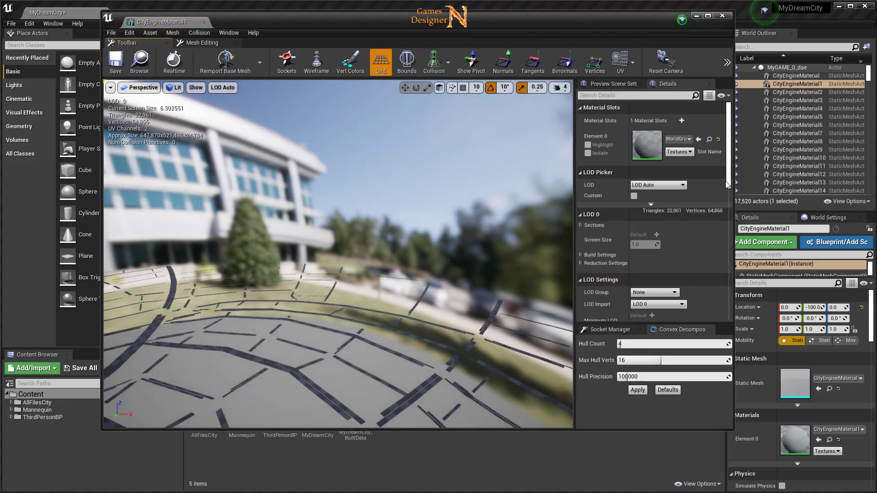
{"action": "left_click_drag", "start_coordinate": [729, 190], "coordinate": [729, 283]}
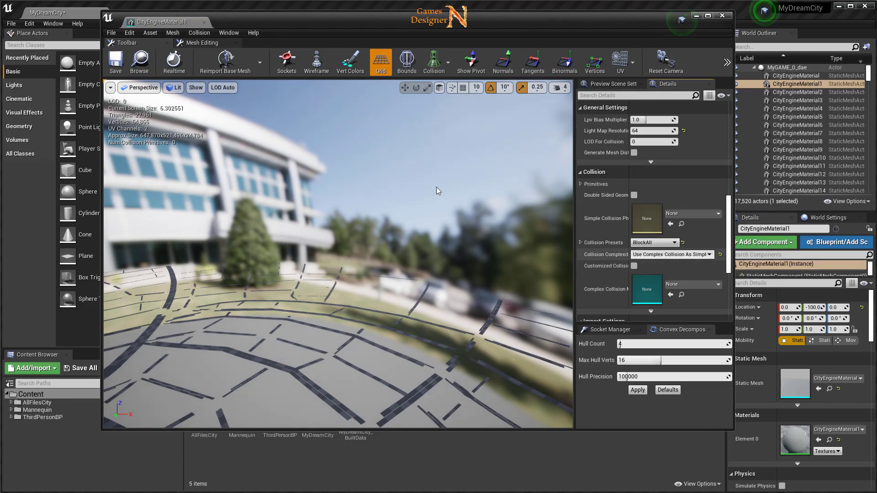
{"action": "left_click", "coordinate": [728, 16]}
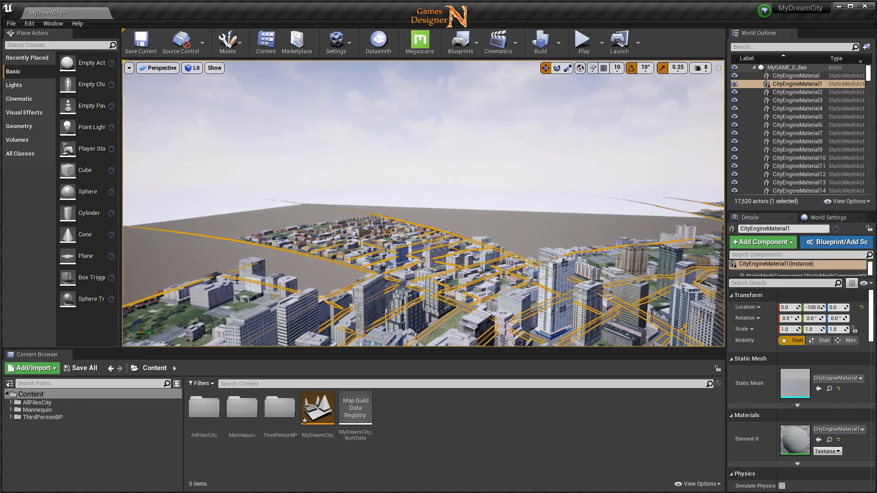
{"action": "right_click_drag", "start_coordinate": [423, 203], "coordinate": [512, 203]}
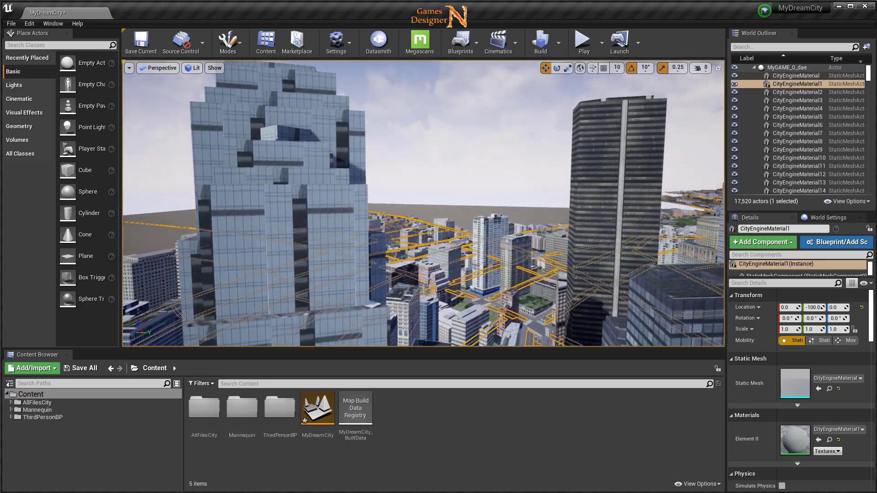
{"action": "mouse_move", "coordinate": [513, 270]}
{"action": "right_mouse_down"}
{"action": "mouse_move", "coordinate": [475, 284]}
{"action": "mouse_move", "coordinate": [475, 311]}
{"action": "right_mouse_up"}
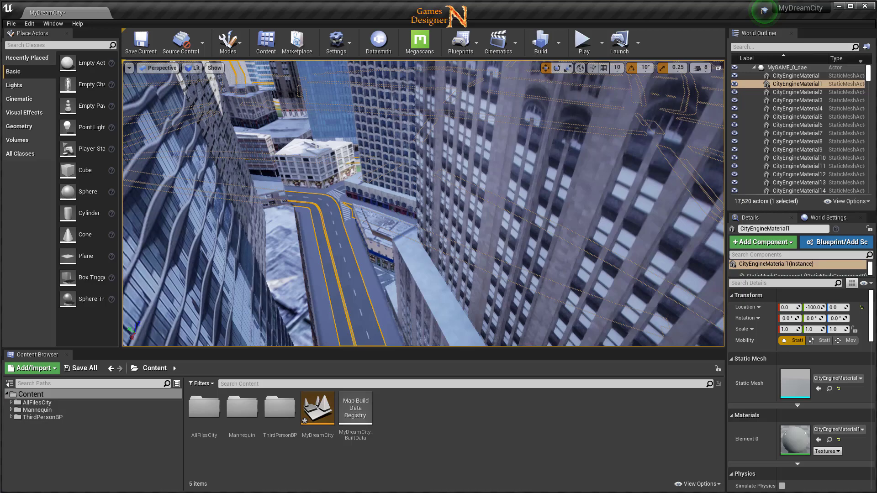
{"action": "right_click_drag", "start_coordinate": [423, 204], "coordinate": [423, 203]}
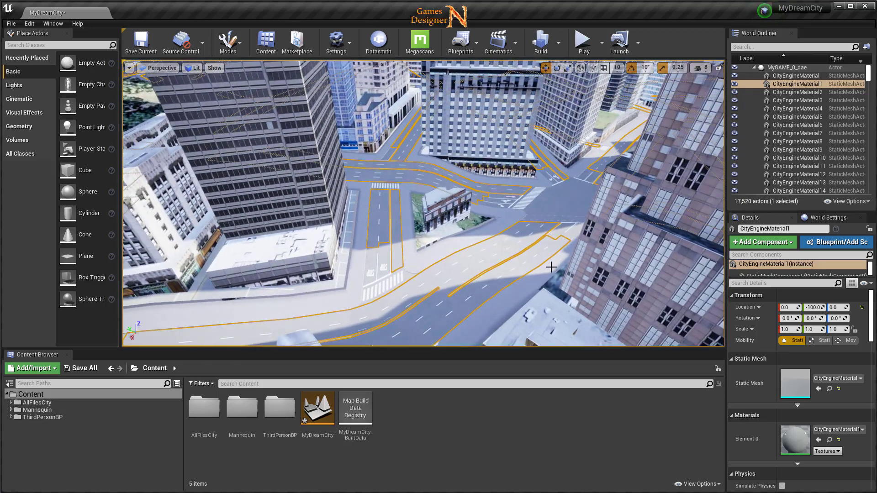
{"action": "right_click_drag", "start_coordinate": [484, 265], "coordinate": [485, 265]}
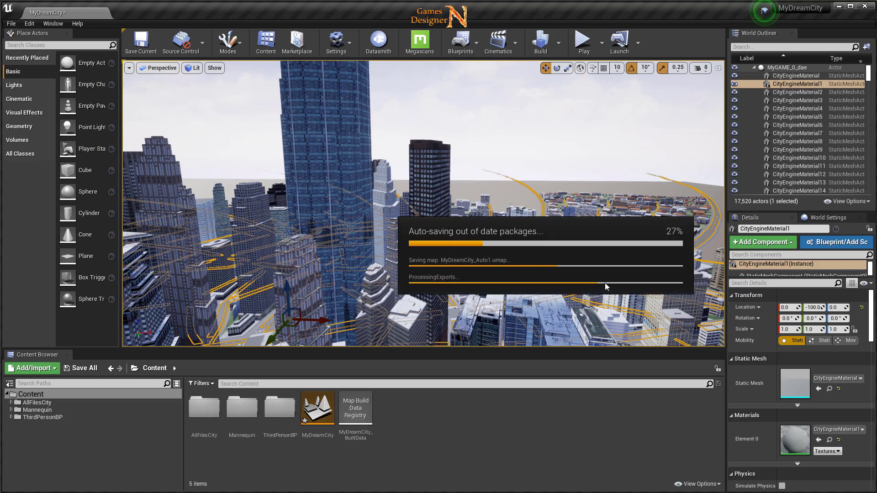
{"action": "right_click_drag", "start_coordinate": [605, 283], "coordinate": [622, 297]}
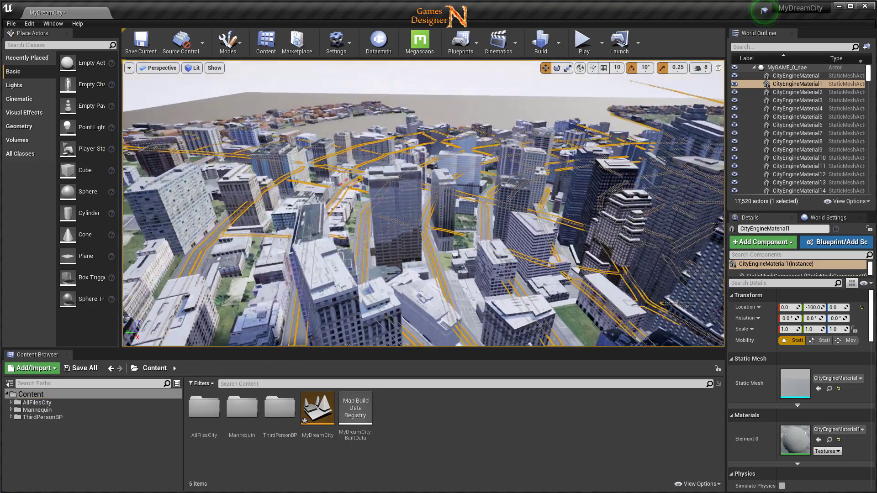
{"action": "key", "text": "f"}
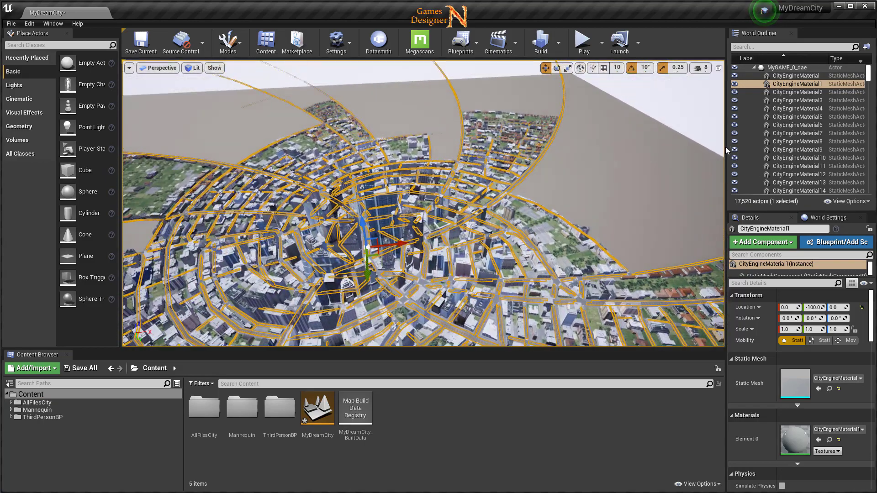
{"action": "left_click", "coordinate": [652, 135]}
{"action": "right_click_drag", "start_coordinate": [652, 135], "coordinate": [652, 135]}
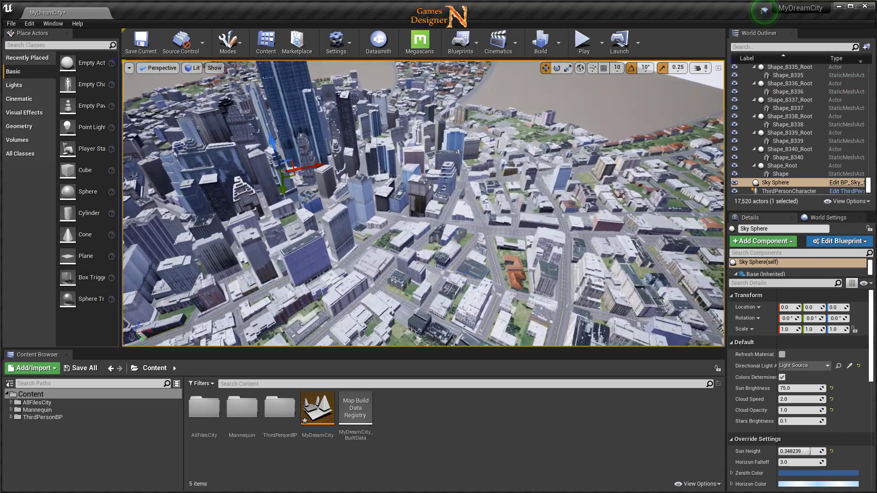
{"action": "right_click_drag", "start_coordinate": [555, 290], "coordinate": [555, 290]}
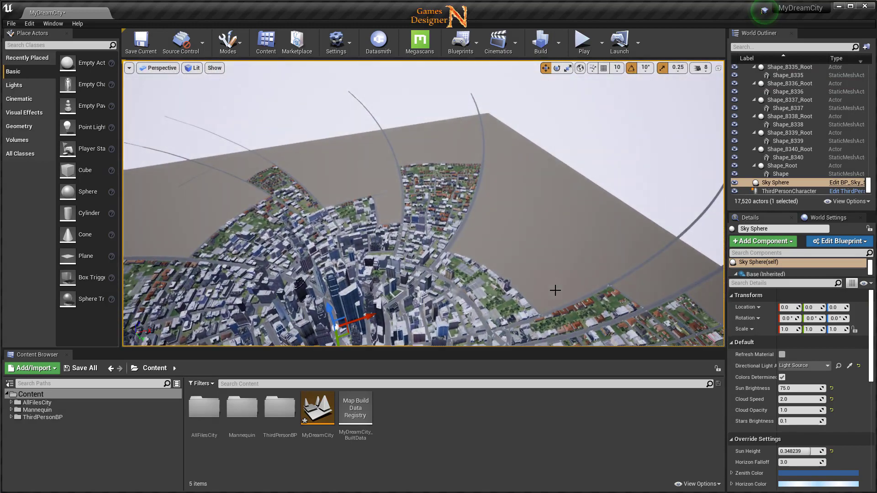
{"action": "right_click_drag", "start_coordinate": [497, 257], "coordinate": [532, 244]}
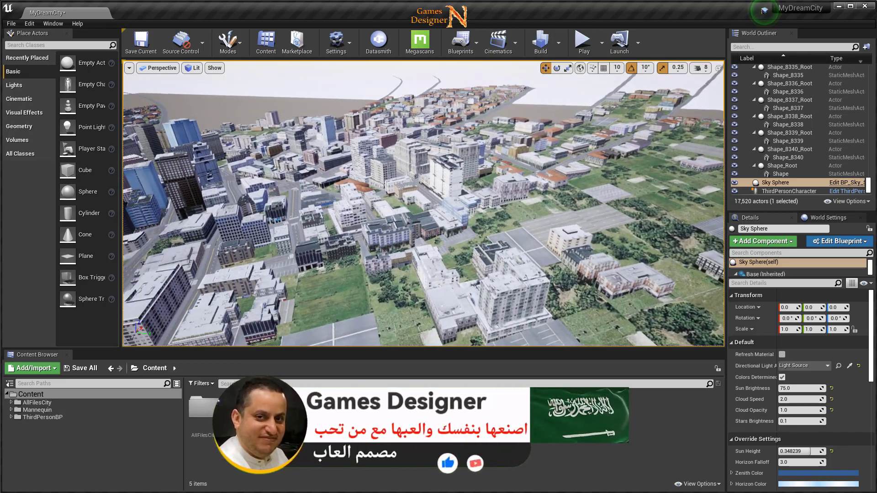
{"action": "right_click_drag", "start_coordinate": [585, 229], "coordinate": [585, 228]}
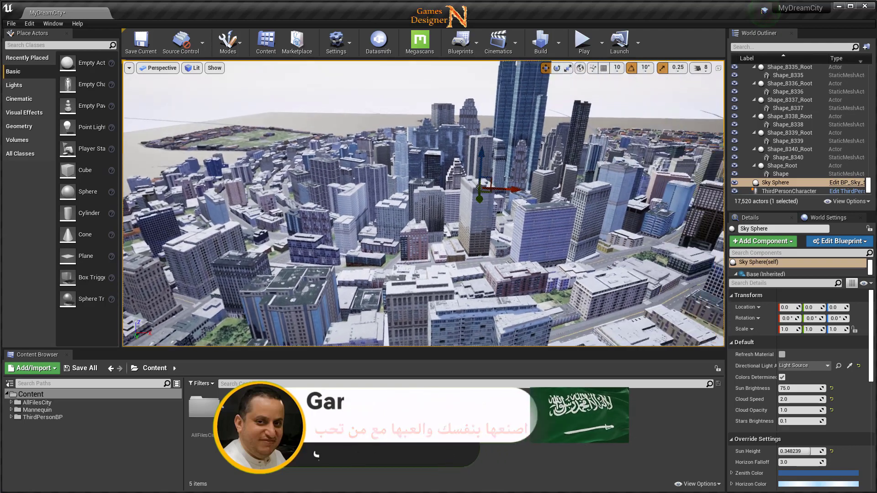